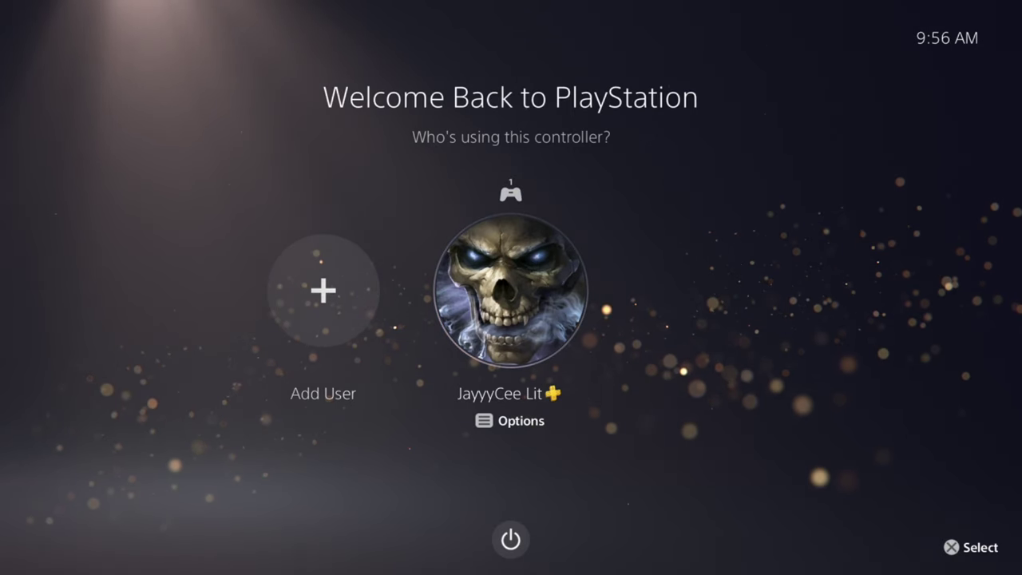
Step: Move between the existing profile and the Add User (+) tile, ending on Add User
key(Left)
key(Right)
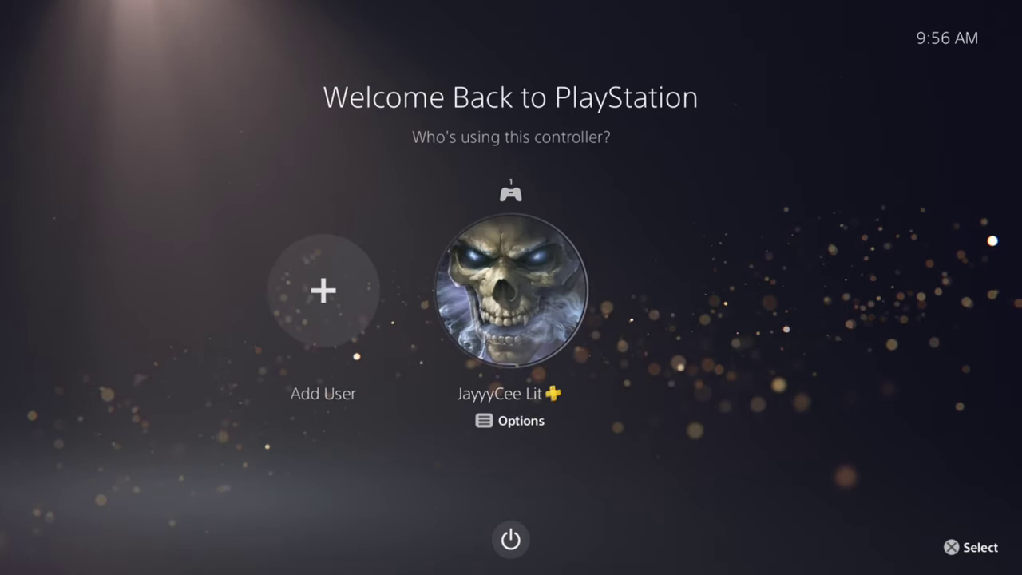
key(Left)
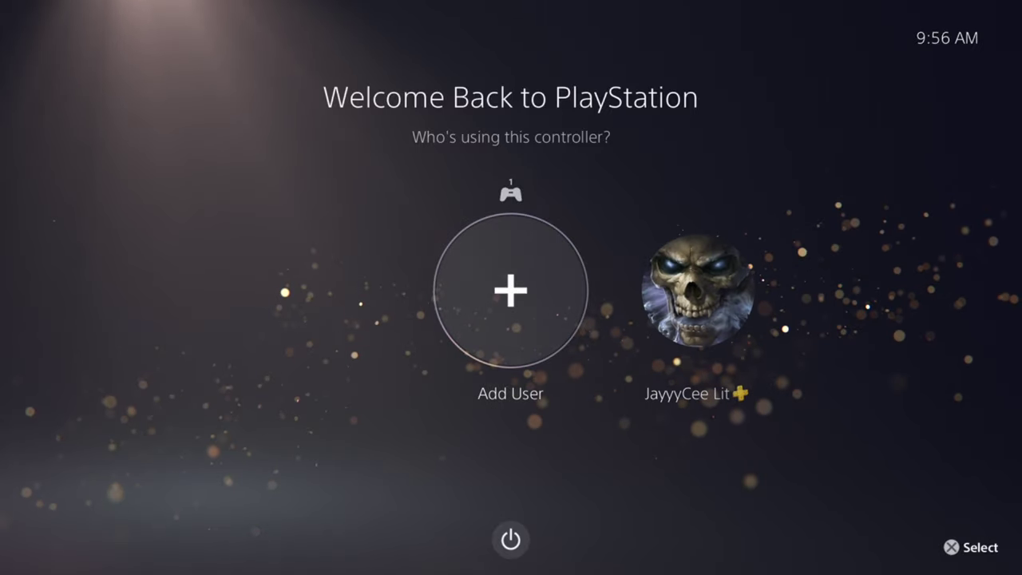
key(Right)
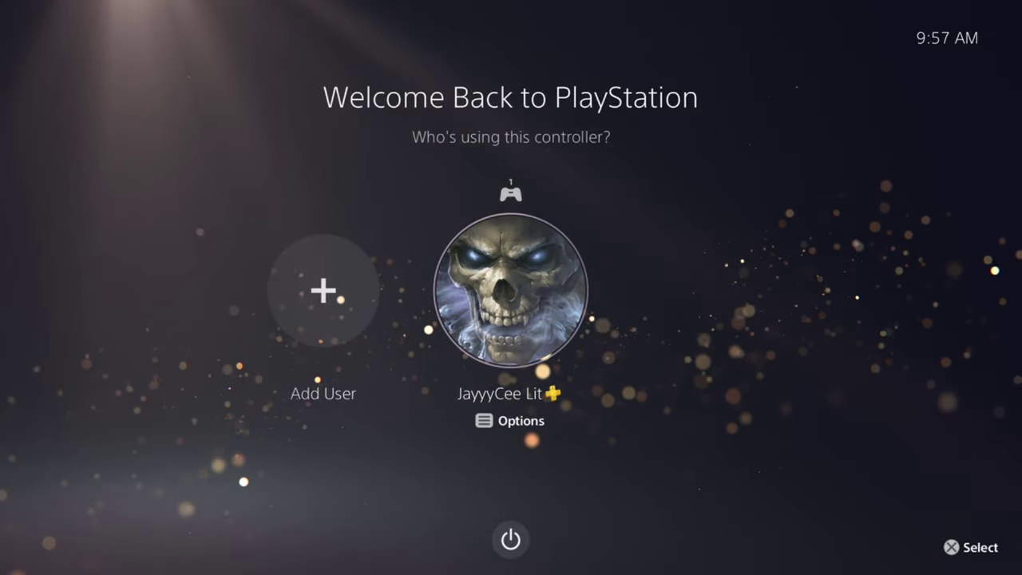
key(Left)
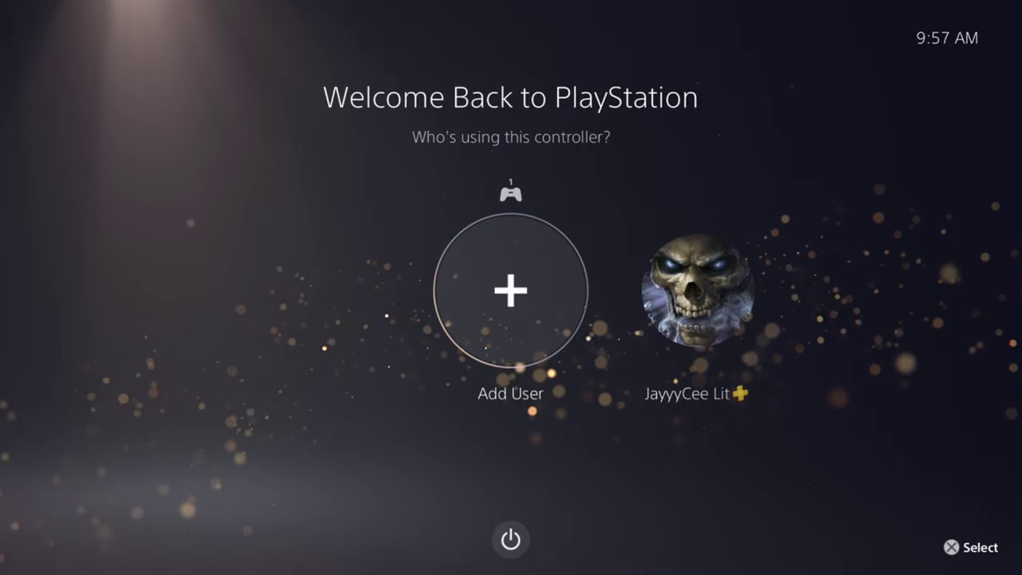
Step: Open the Add User screen and look over Get Started, Sign In and Play, and Quick Play
key(Return)
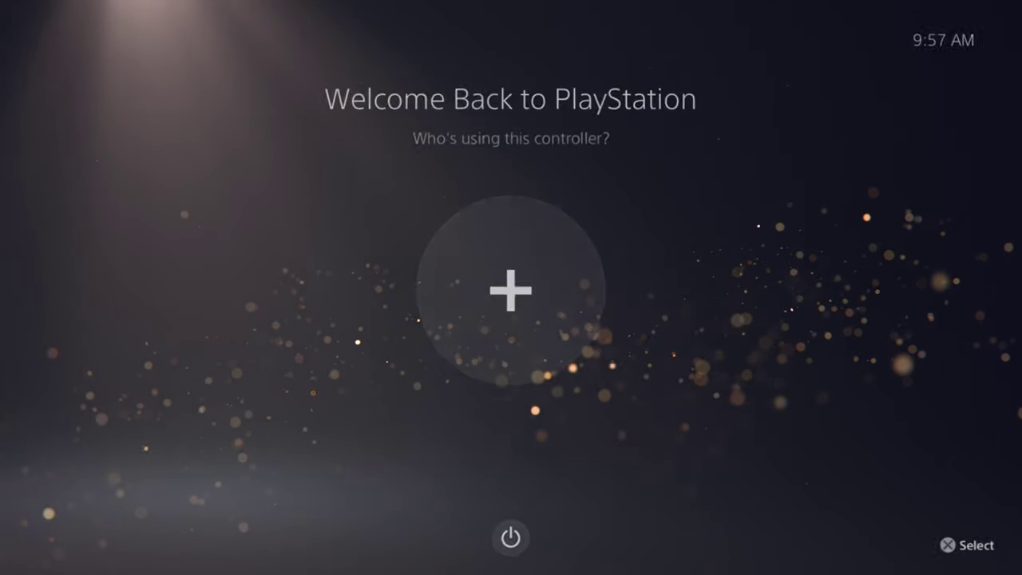
key(Right)
key(Left)
key(Right)
key(Down)
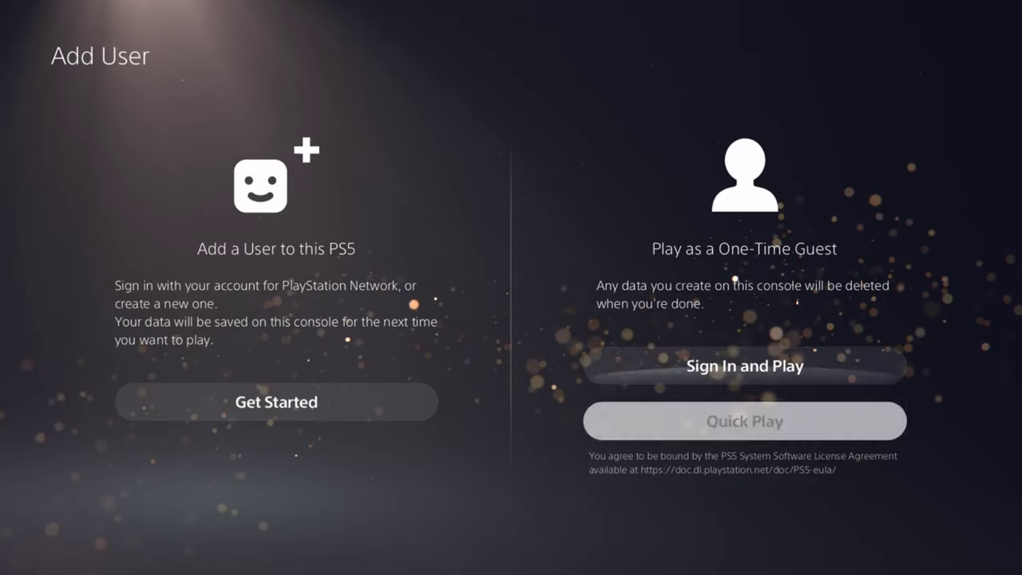
key(Up)
key(Down)
key(Left)
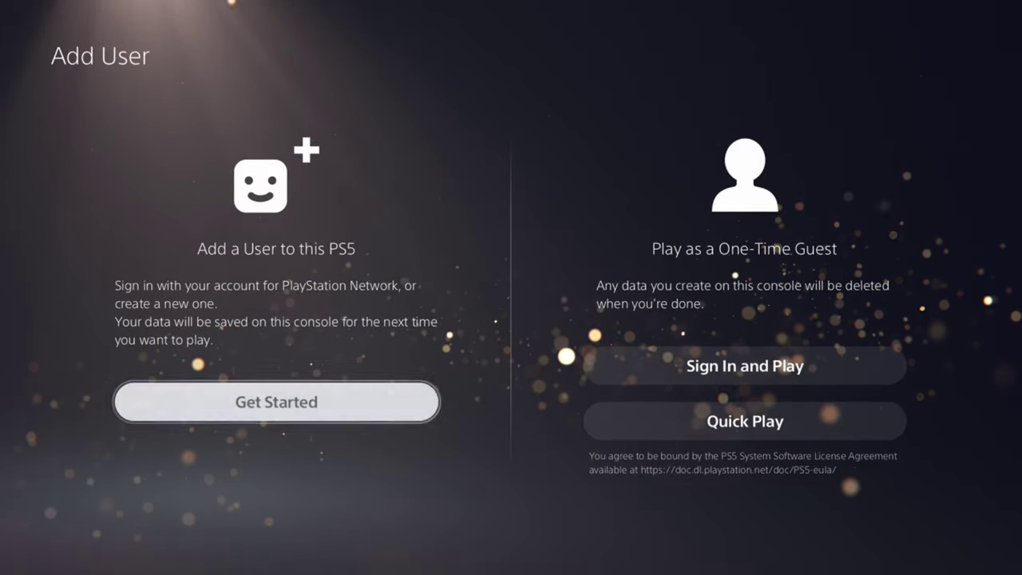
key(Right)
Step: Return to Get Started and begin adding a permanent user to this PS5
key(Up)
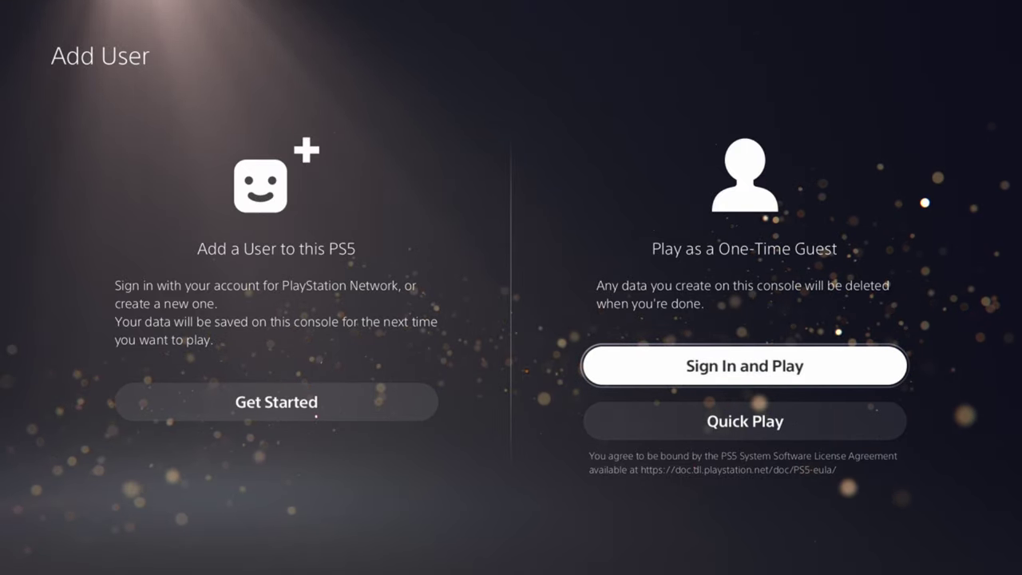
key(Down)
key(Up)
key(Down)
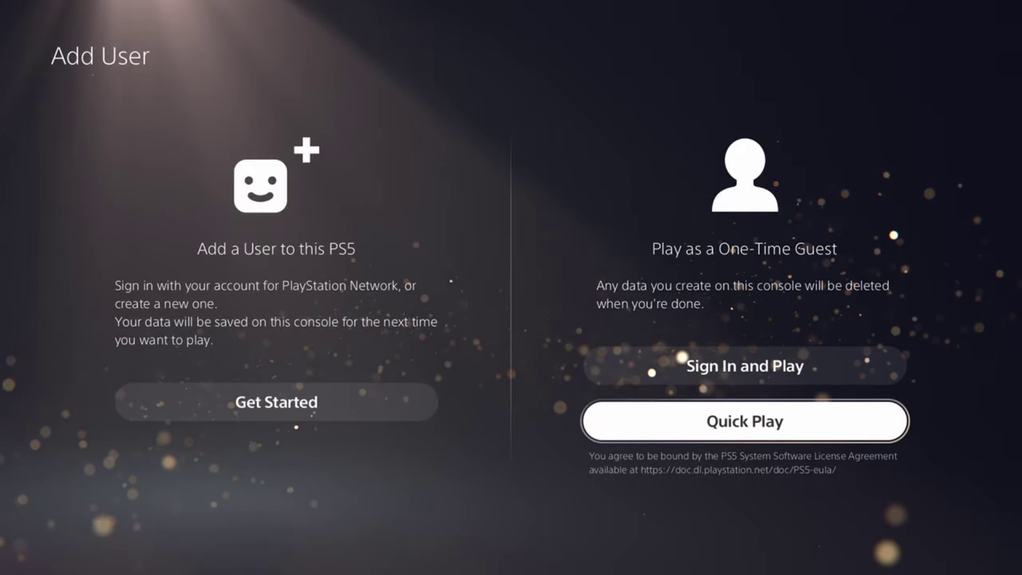
key(Up)
key(Down)
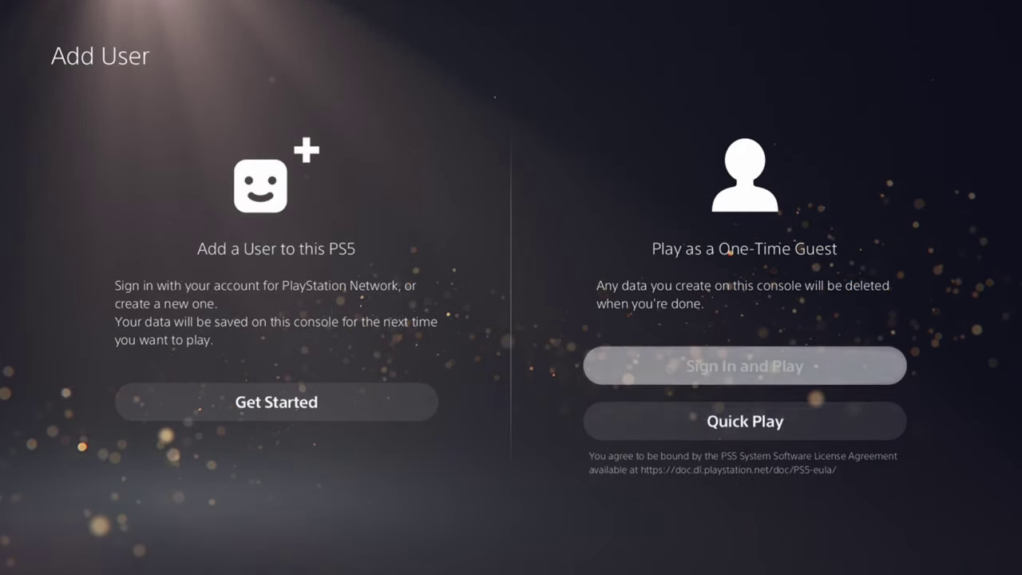
key(Up)
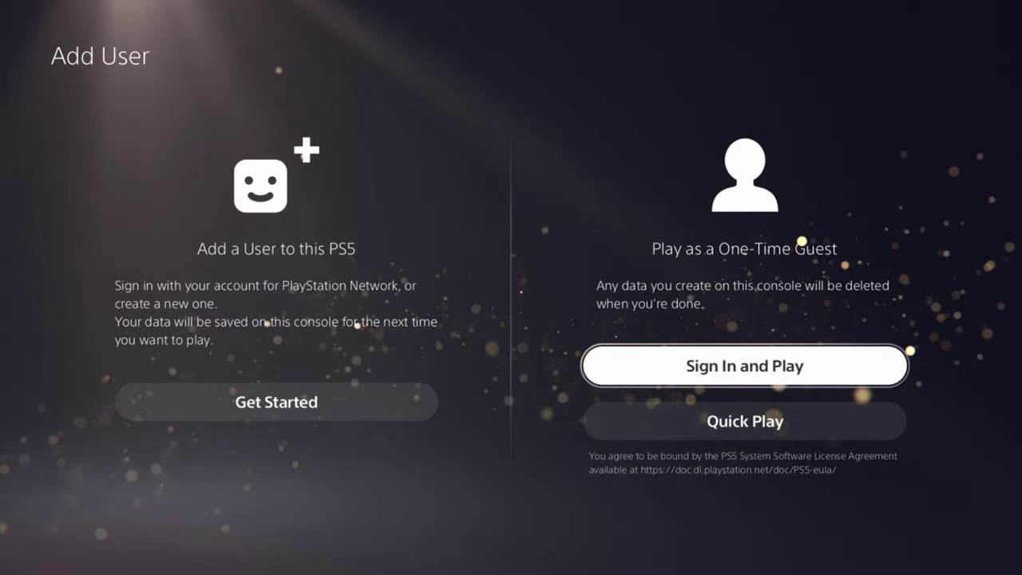
key(Left)
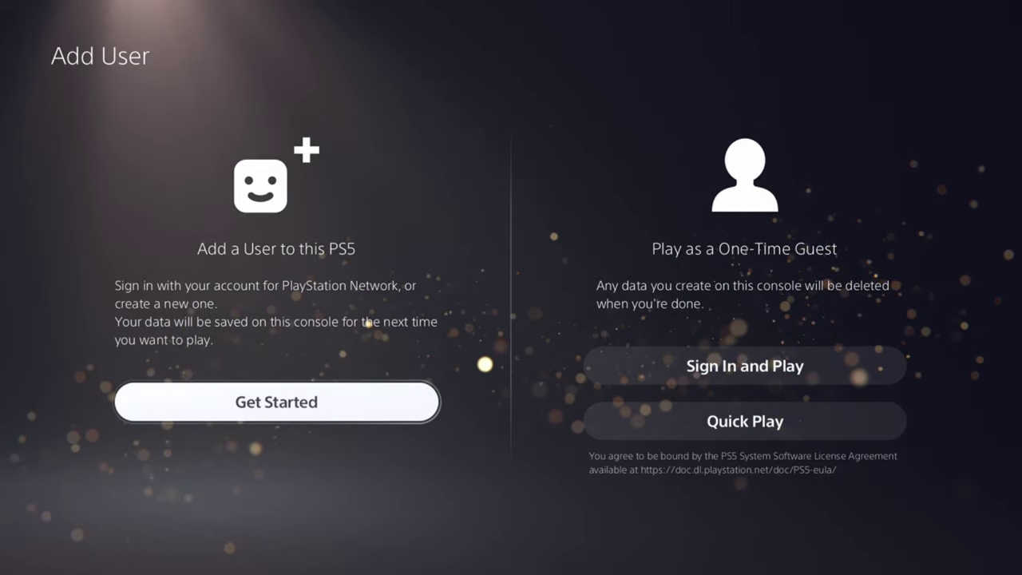
key(Return)
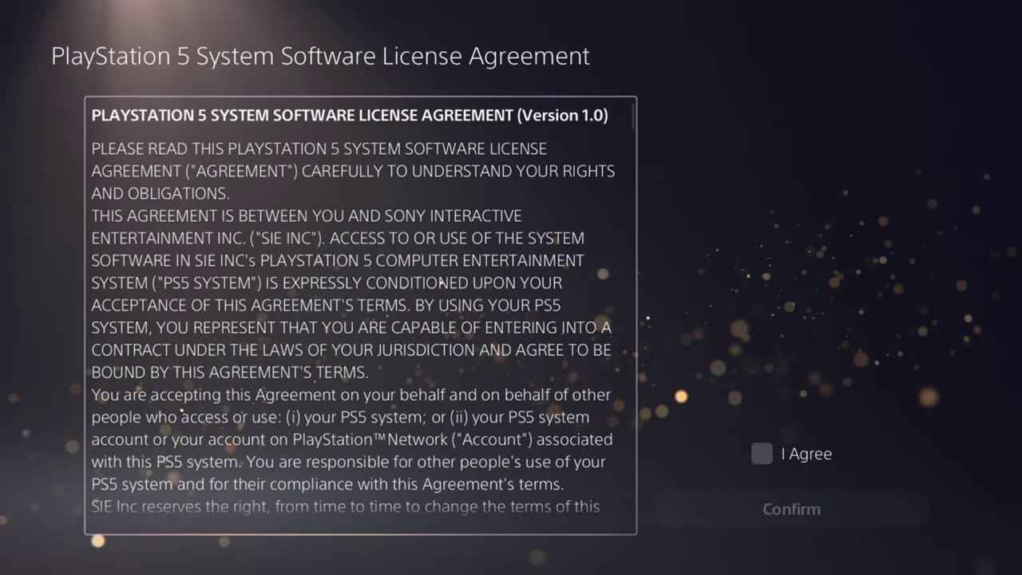
Step: Tick I Agree on the system software license agreement and confirm it
key(Right)
key(Return)
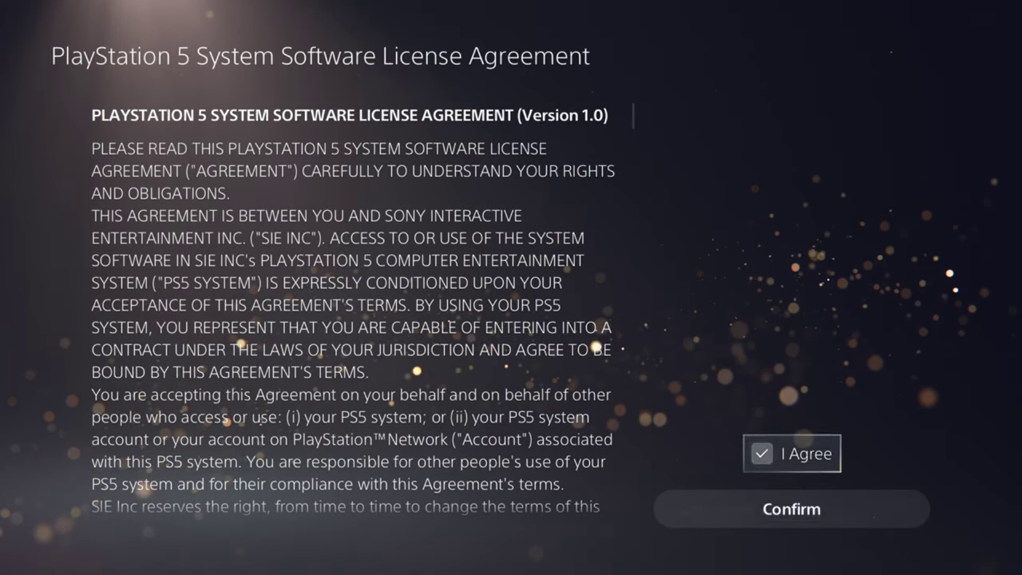
key(Down)
key(Return)
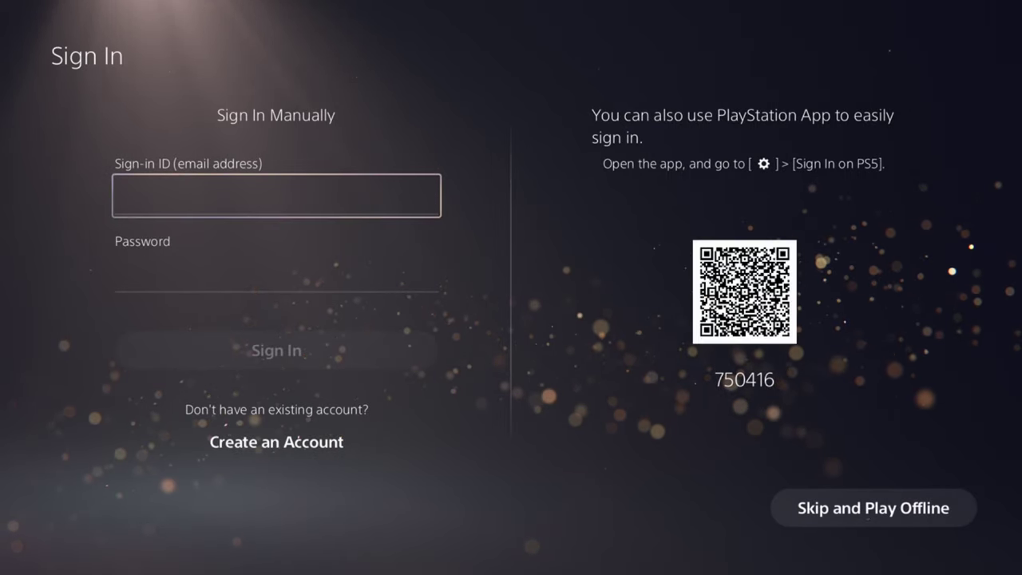
Step: Look over the Sign-in ID, Password and Skip and Play Offline options, then back out of Sign In
key(Left)
key(Down)
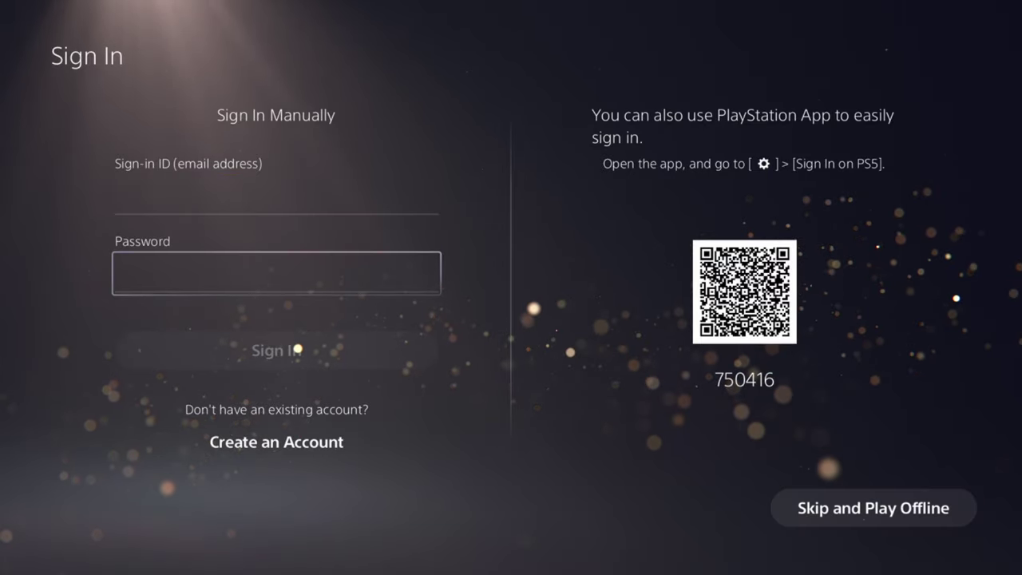
key(Up)
key(Right)
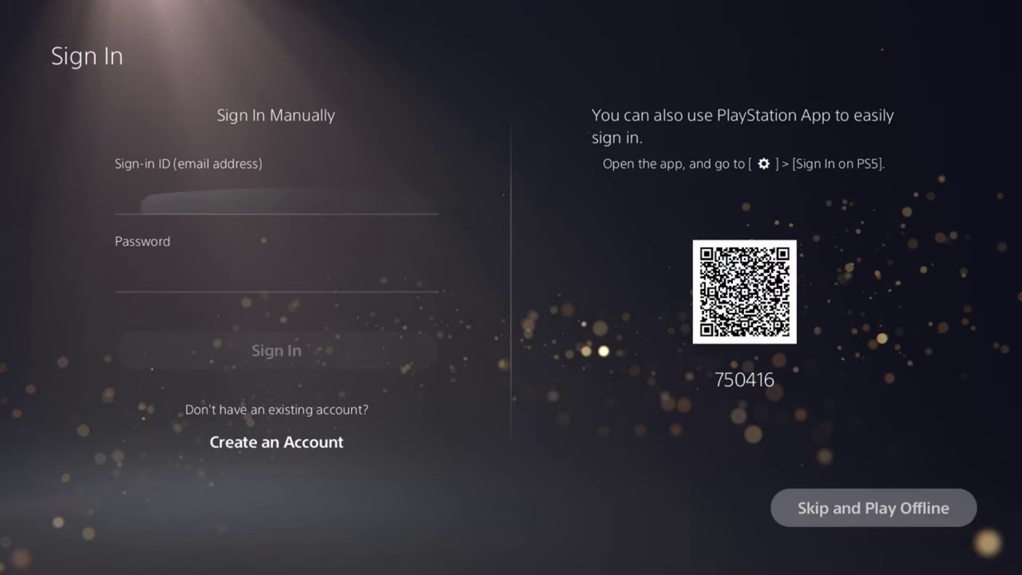
key(Left)
key(Right)
key(Left)
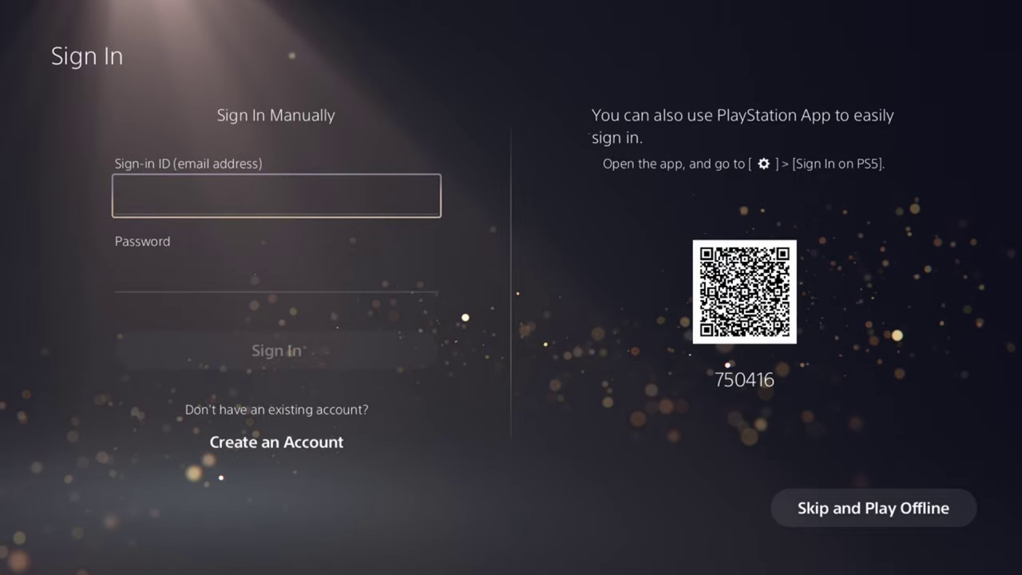
key(Right)
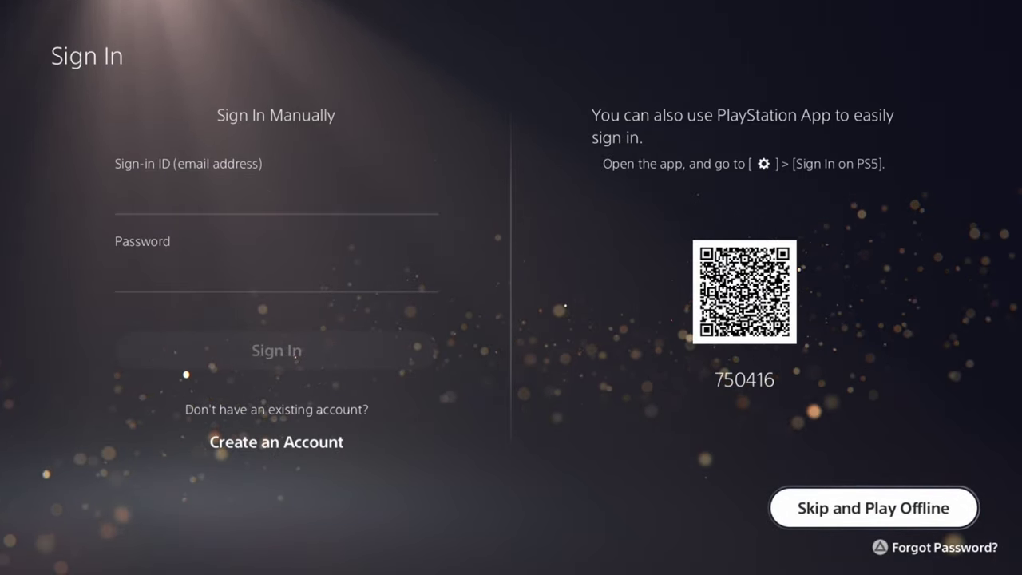
key(Left)
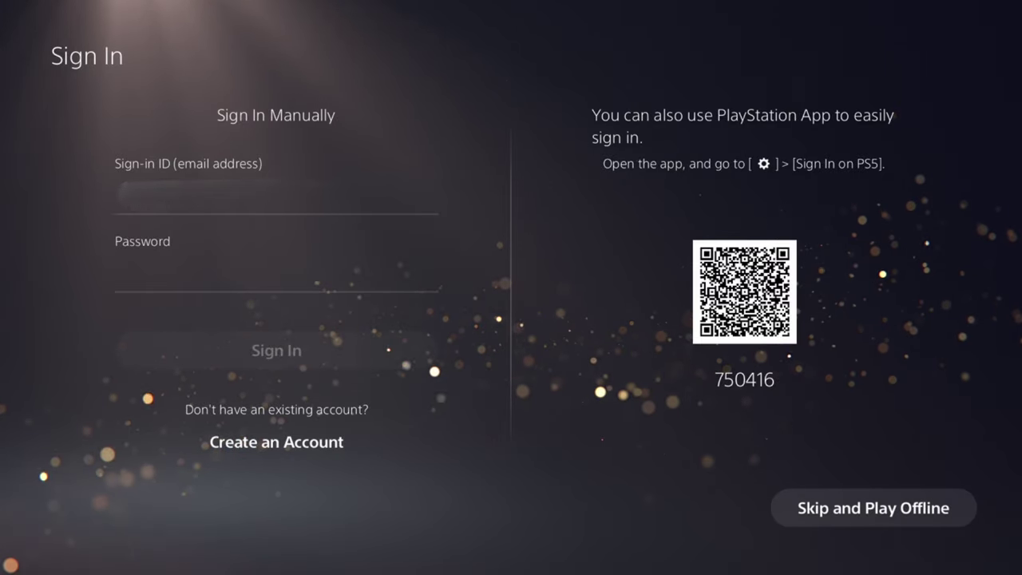
key(Down)
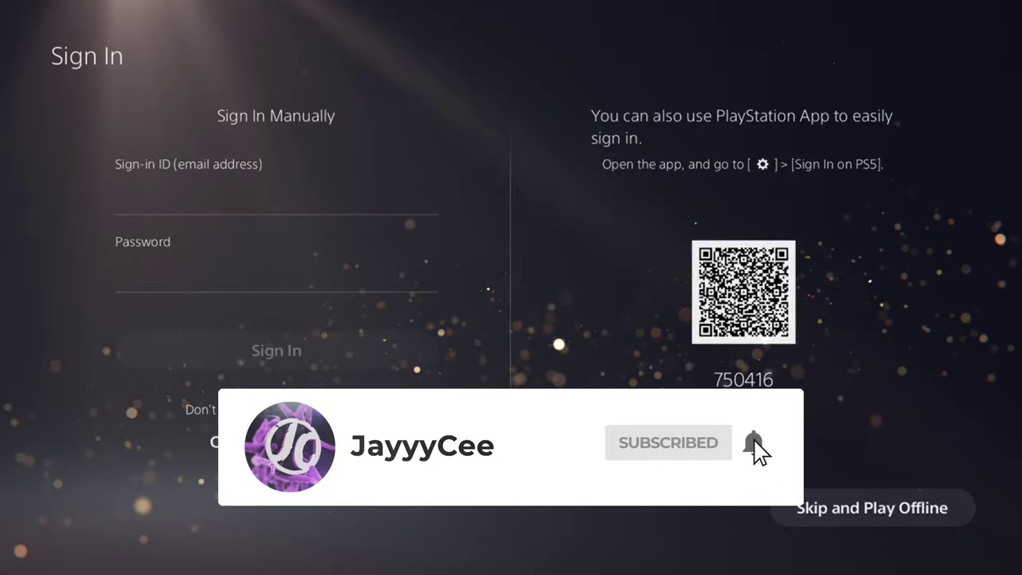
key(Escape)
key(Escape)
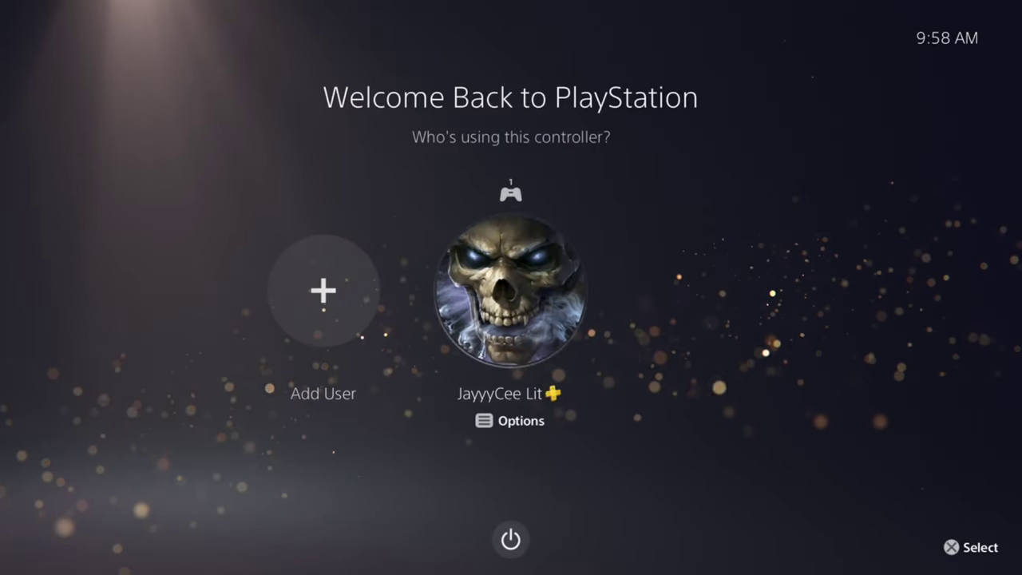
Step: Enter the console as the existing profile and open its profile menu from the top bar
key(Return)
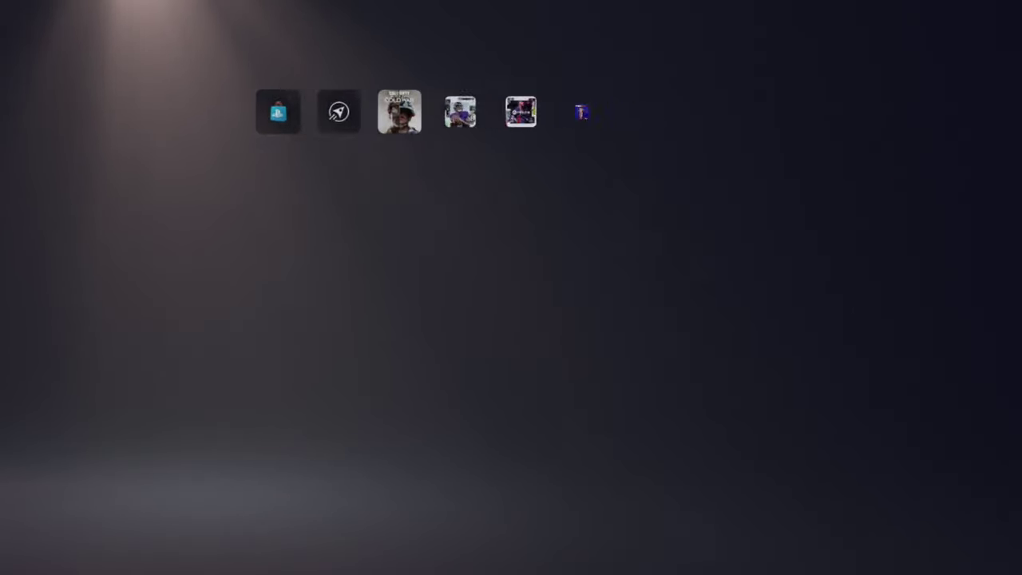
key(Left)
key(Right)
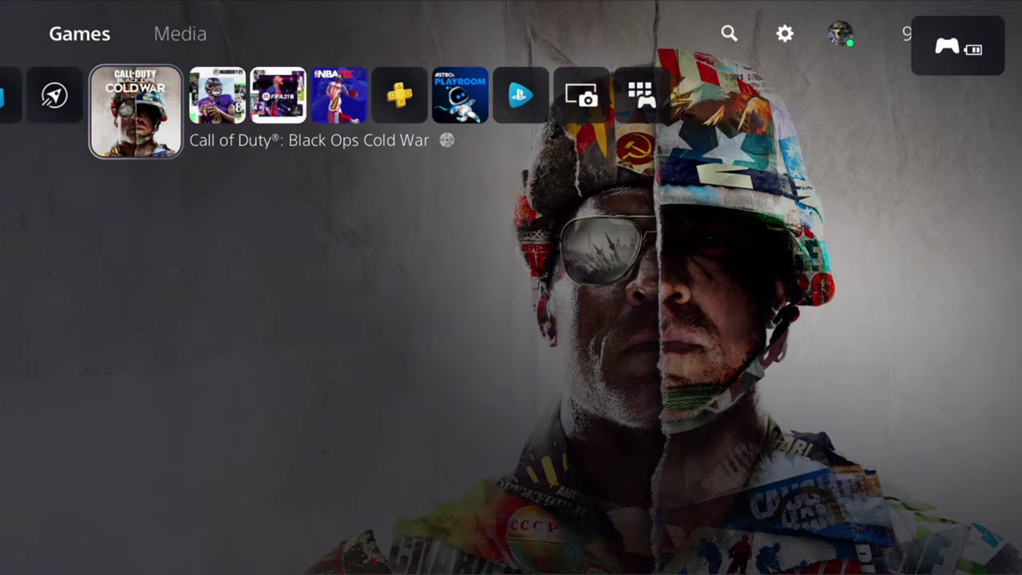
key(Up)
key(Right)
key(Right)
key(Right)
key(Right)
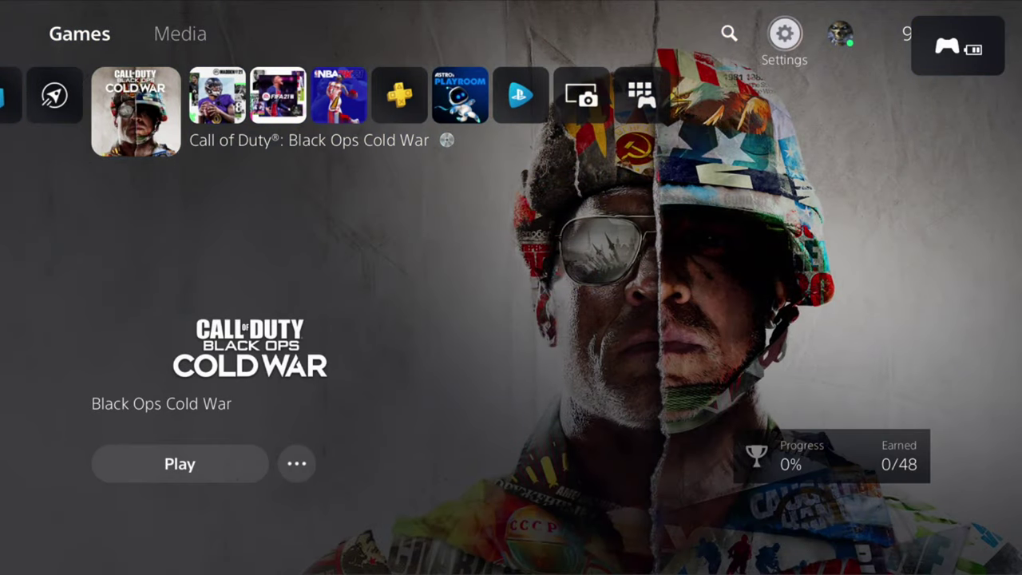
key(Left)
key(Left)
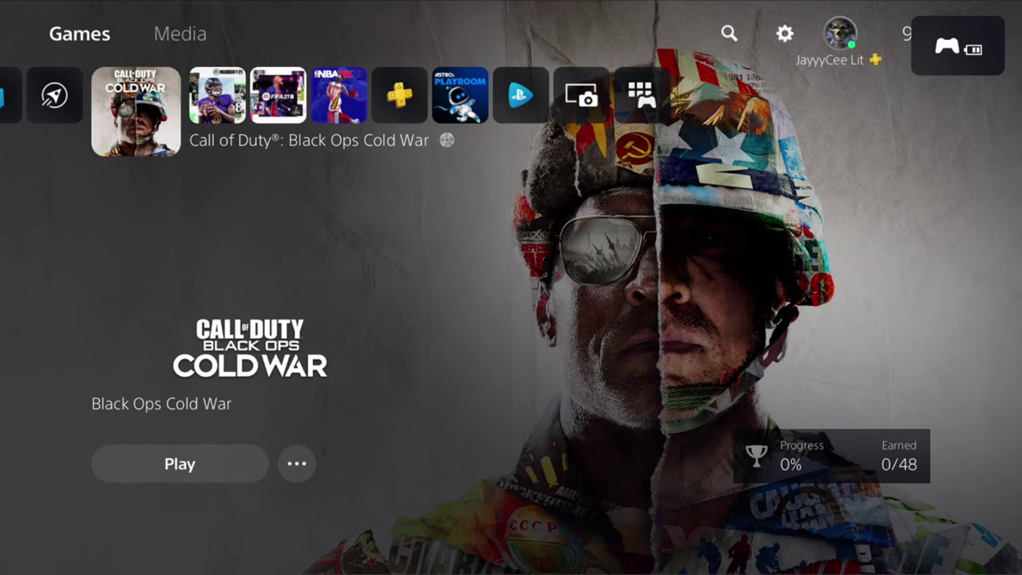
key(Right)
key(Right)
key(Left)
key(Right)
key(Return)
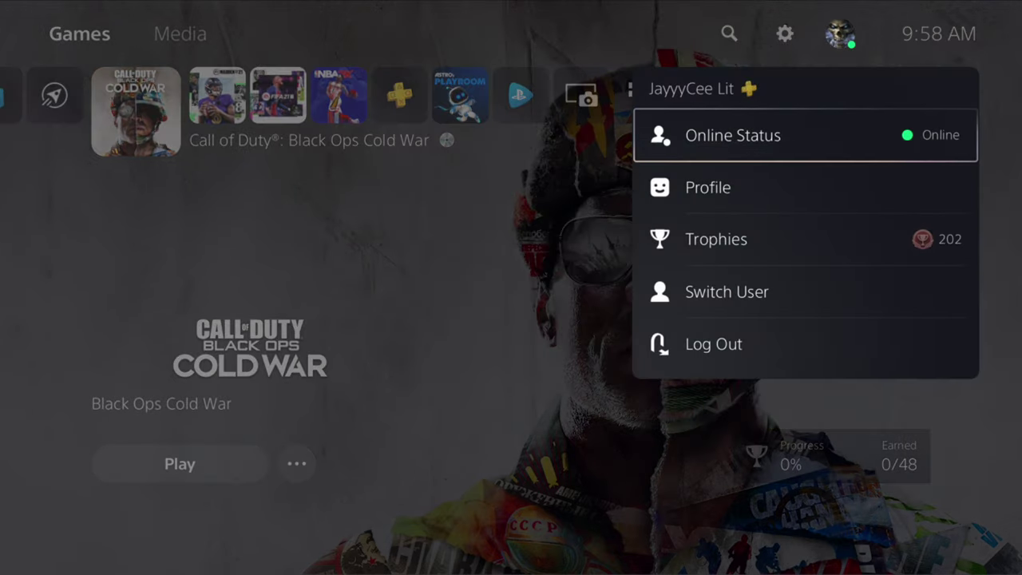
Step: Choose Switch User and select the Add User tile
key(Down)
key(Down)
key(Down)
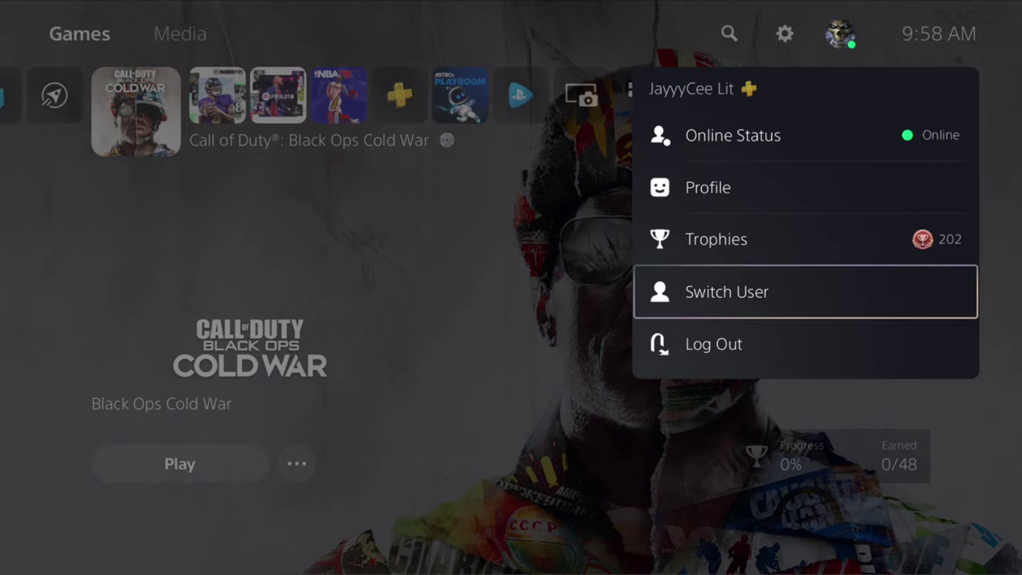
key(Return)
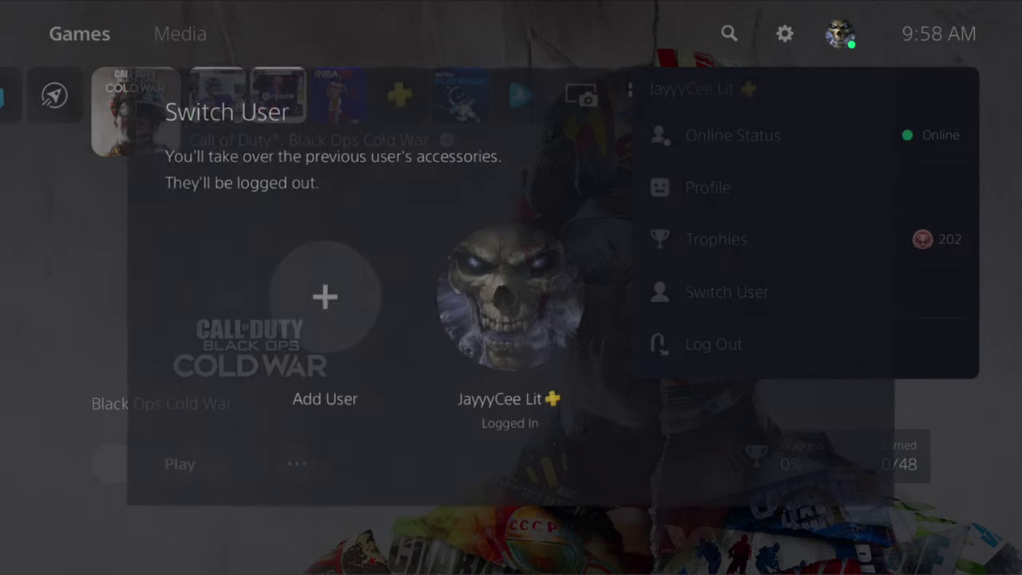
key(Left)
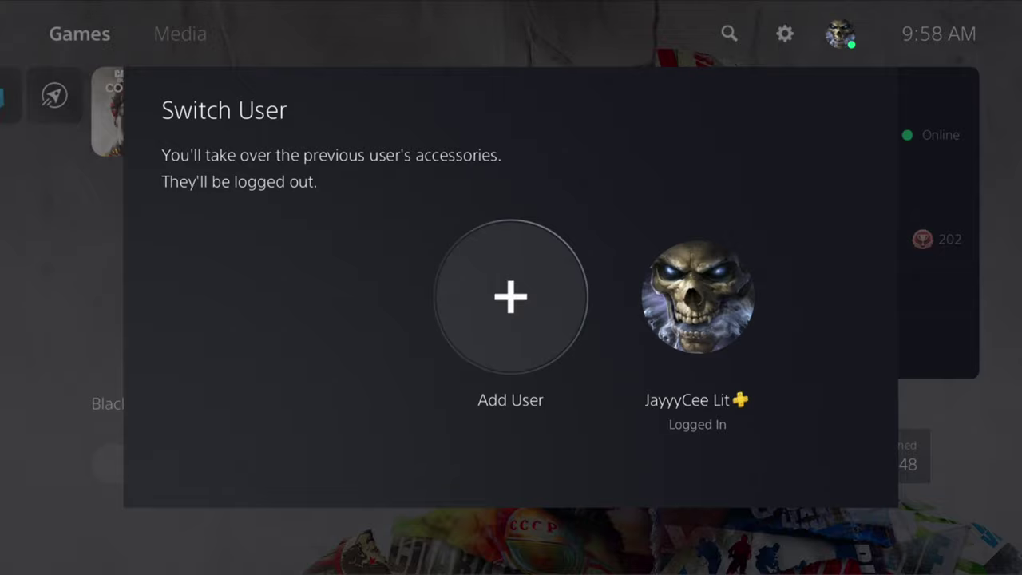
key(Right)
key(Left)
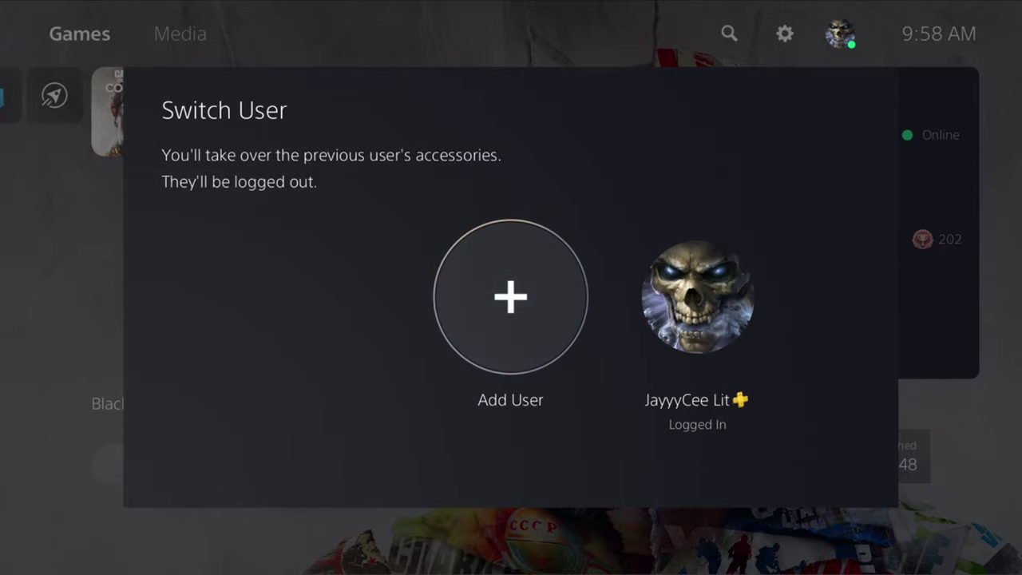
key(Return)
Step: Choose Get Started and accept the license agreement to reach the Sign In screen
key(Right)
key(Down)
key(Up)
key(Left)
key(Right)
key(Down)
key(Left)
key(Return)
key(Right)
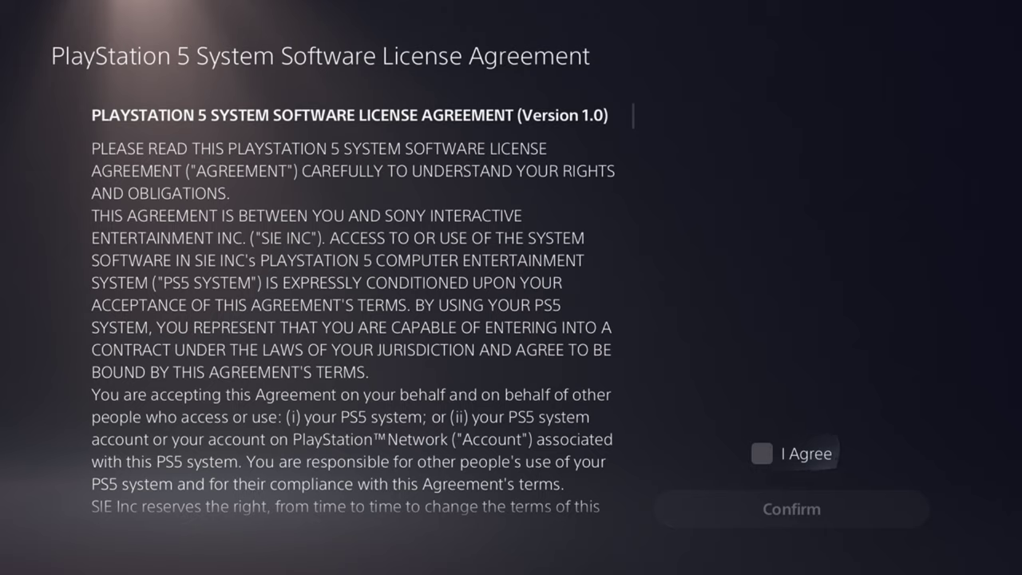
key(Return)
key(Return)
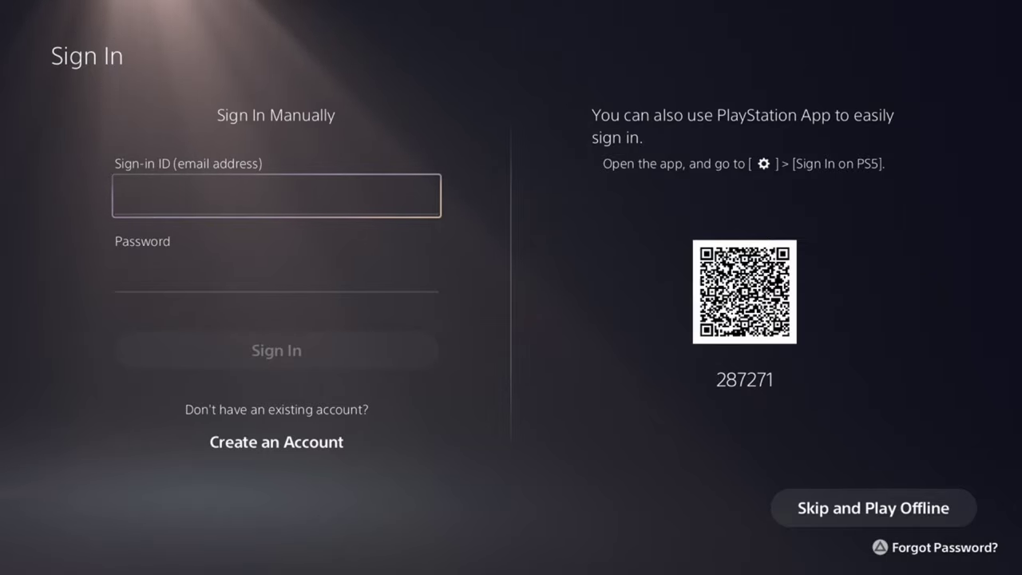
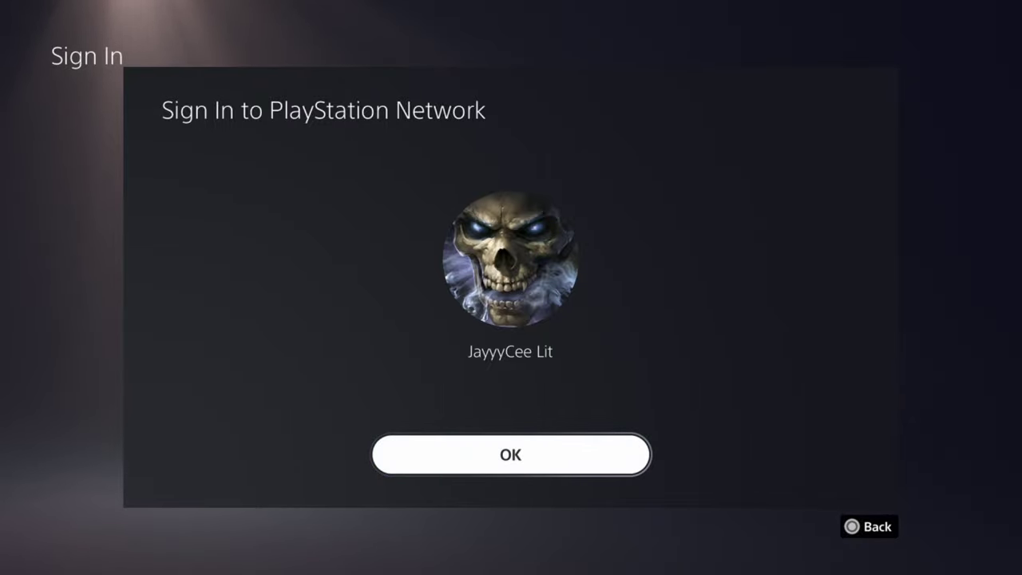
Step: Sign in with the account's e-mail already on this PS5, dismiss the account-in-use error, and back out
key(Return)
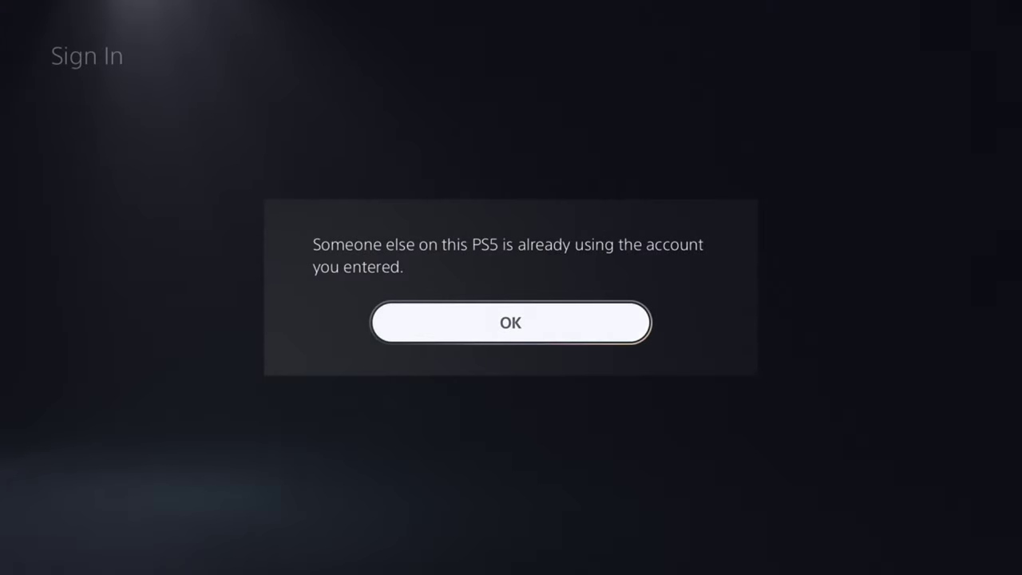
key(Return)
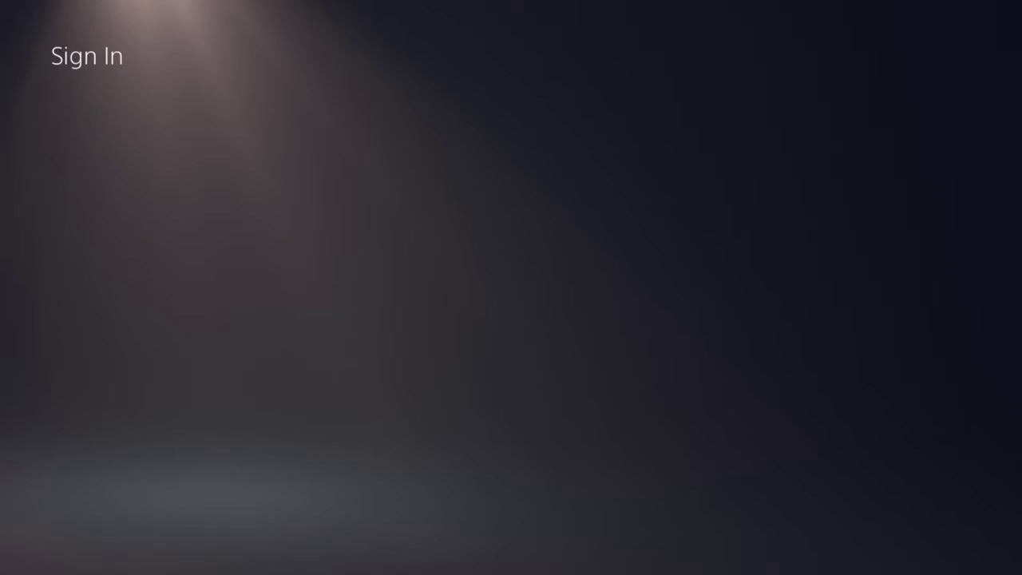
key(Escape)
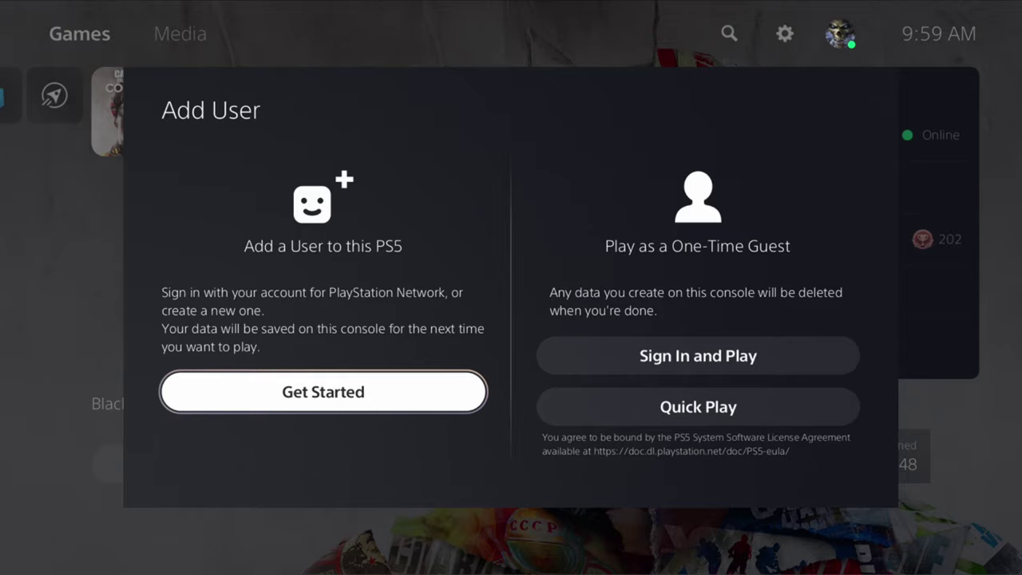
Step: Choose Get Started again, tick I Agree and confirm the license to continue to sign-in
key(Return)
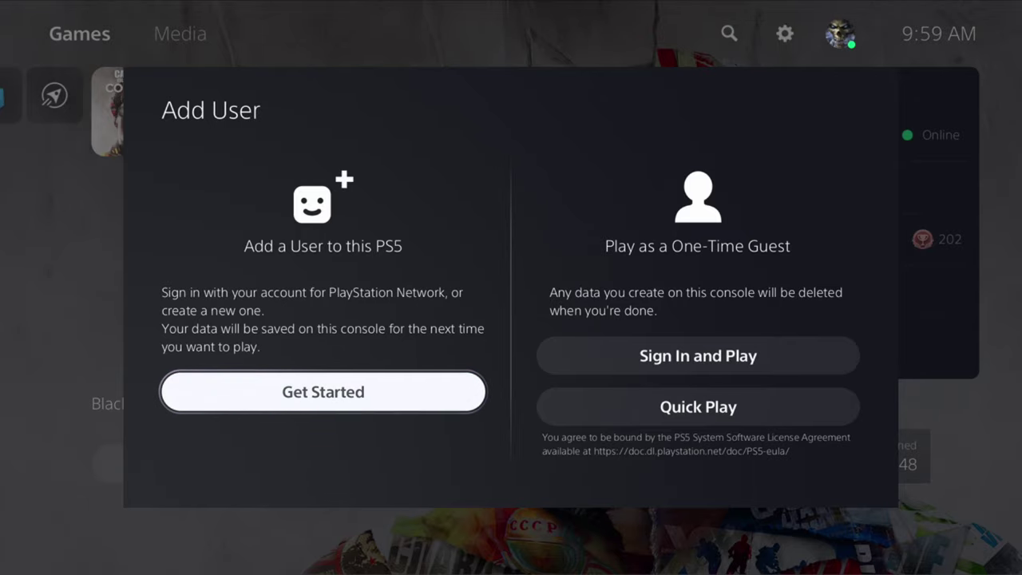
key(Return)
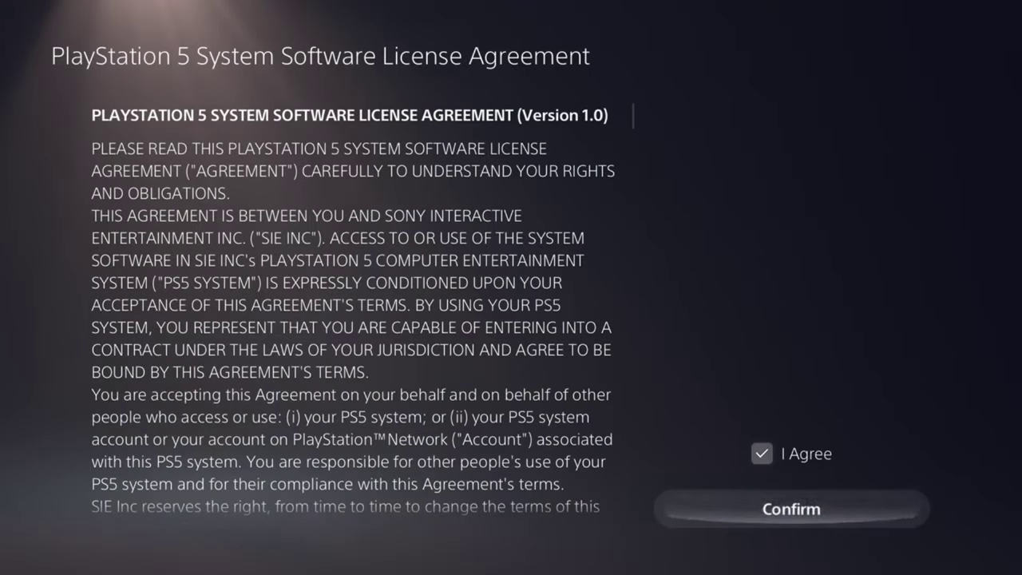
key(Return)
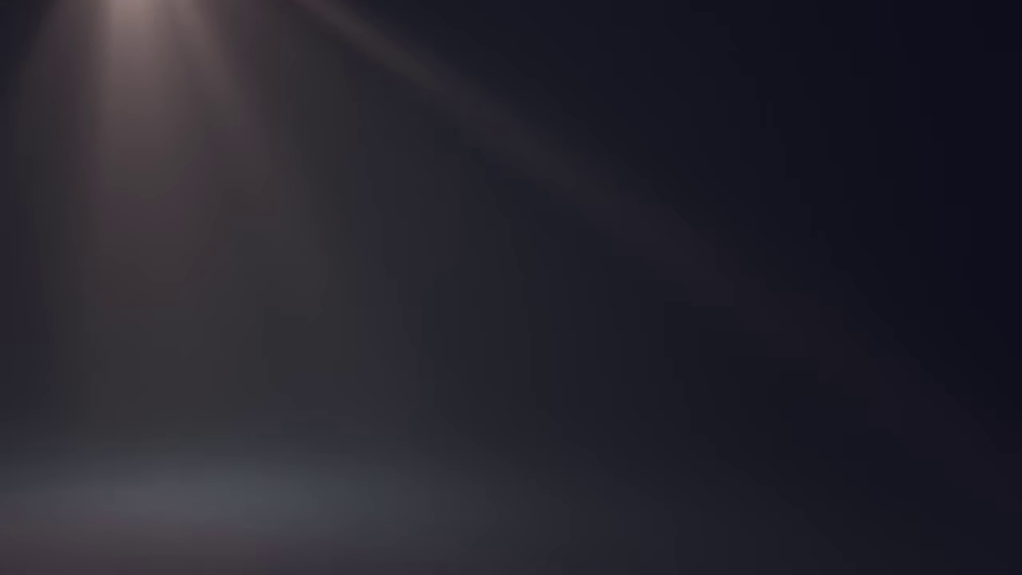
Step: Agree to and confirm the updated legal documents, then acknowledge the Secure Your Account advice
key(Right)
key(Down)
key(Down)
key(Down)
key(Down)
key(Return)
key(Down)
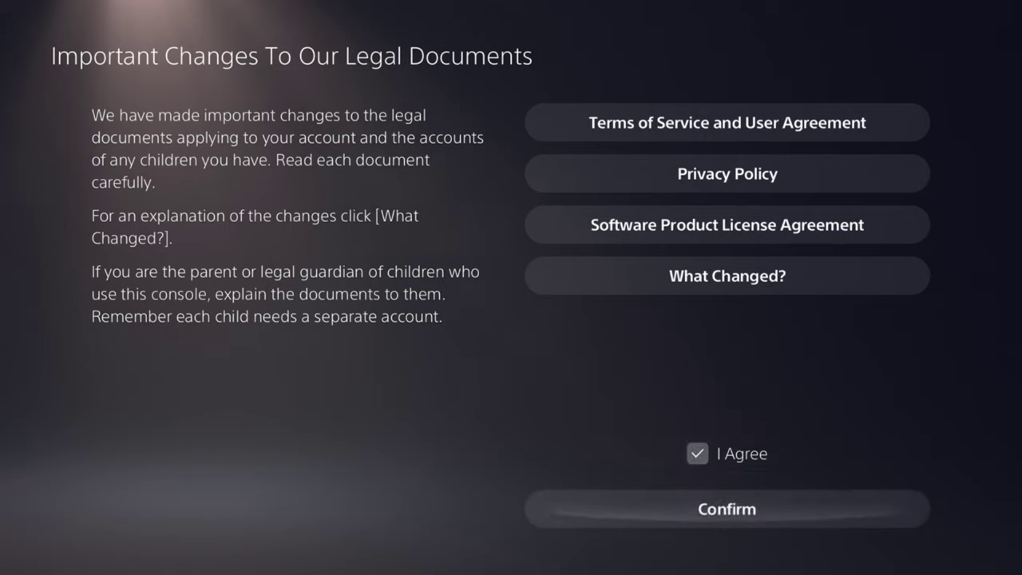
key(Return)
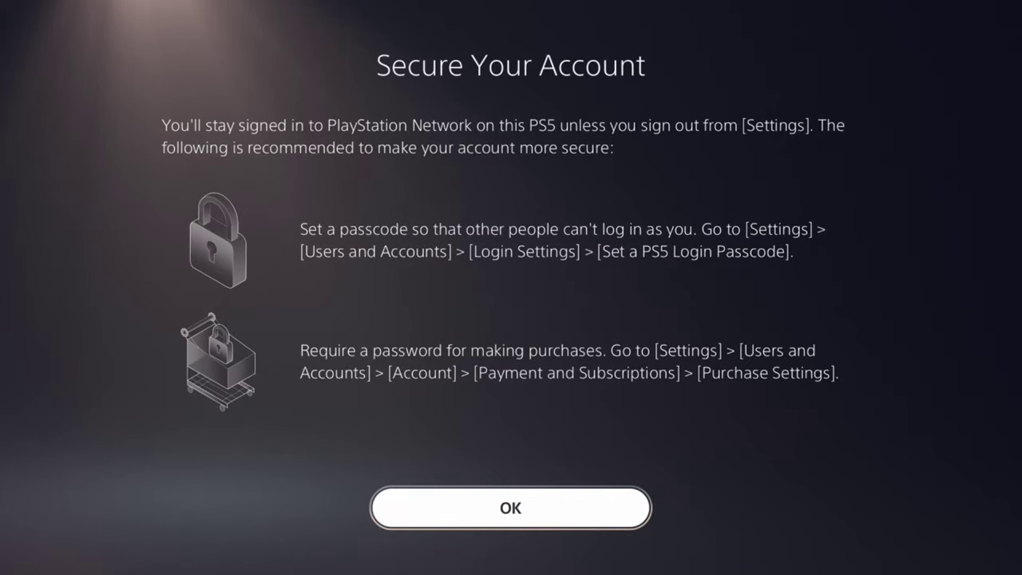
key(Return)
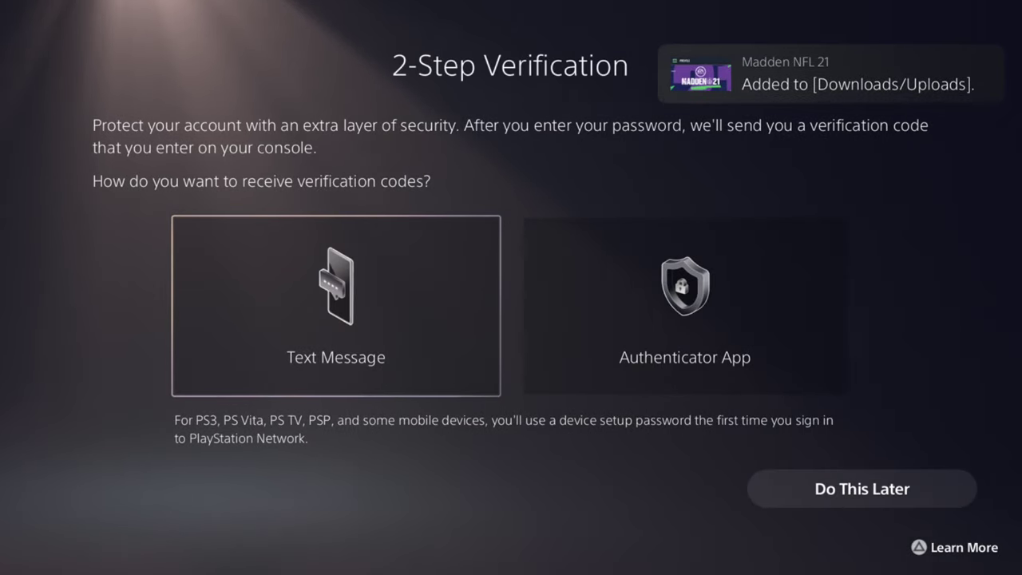
Step: Postpone 2-Step Verification and the mobile number, then dismiss the Family notice to reach home
key(Down)
key(Up)
key(Return)
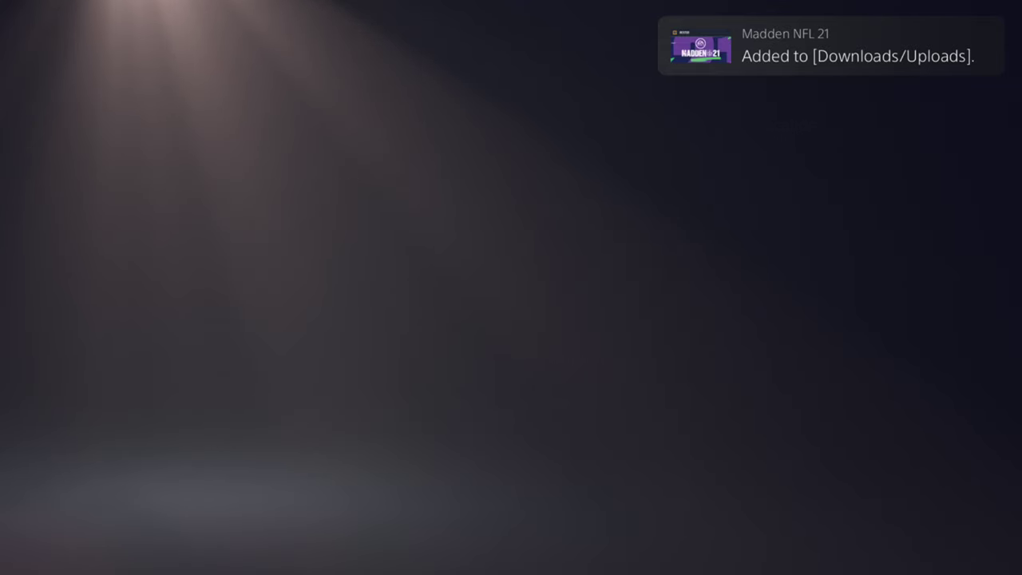
key(Down)
key(Right)
key(Return)
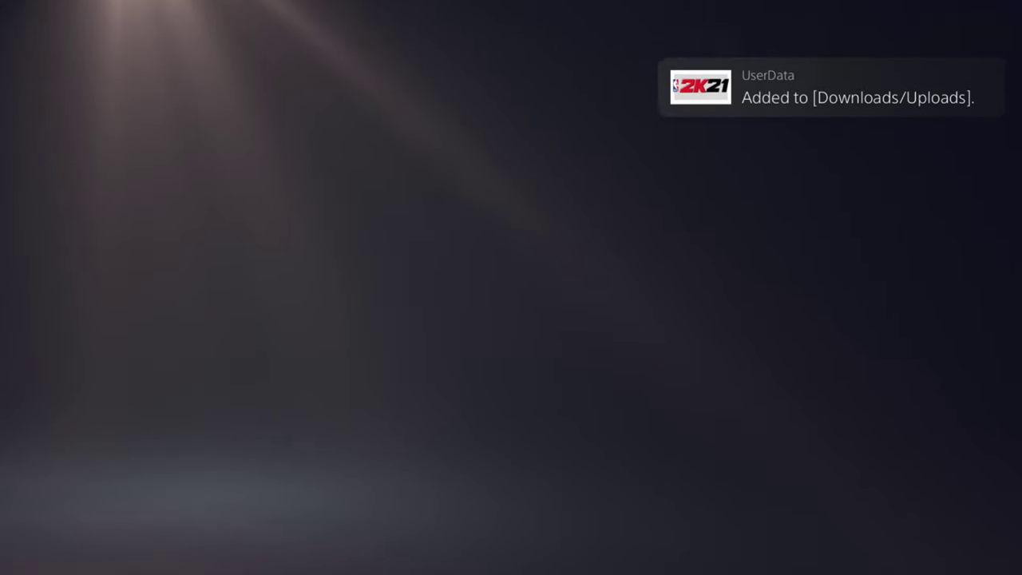
key(Return)
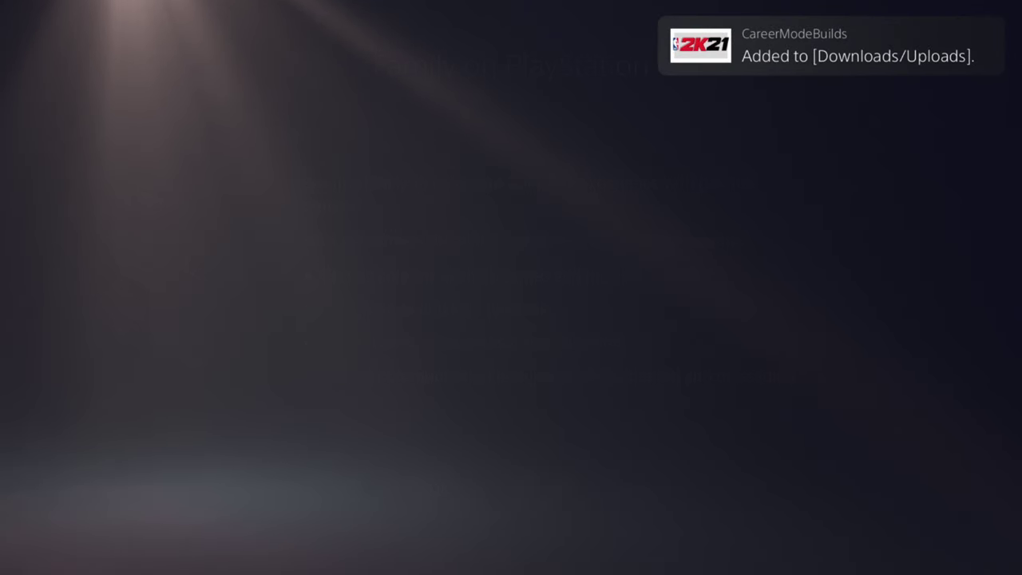
Step: Browse the new user's home tiles around ASTRO's PLAYROOM and the PlayStation Plus hub
key(Right)
key(Right)
key(Right)
key(Right)
key(Right)
key(Right)
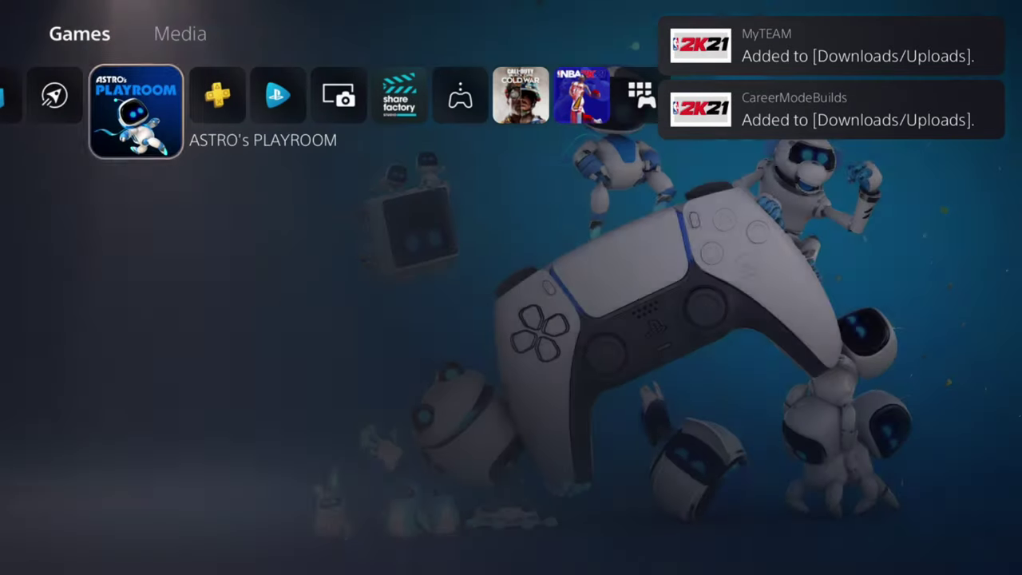
key(Right)
key(Right)
key(Left)
key(Left)
key(Left)
key(Left)
key(Left)
key(Left)
key(Left)
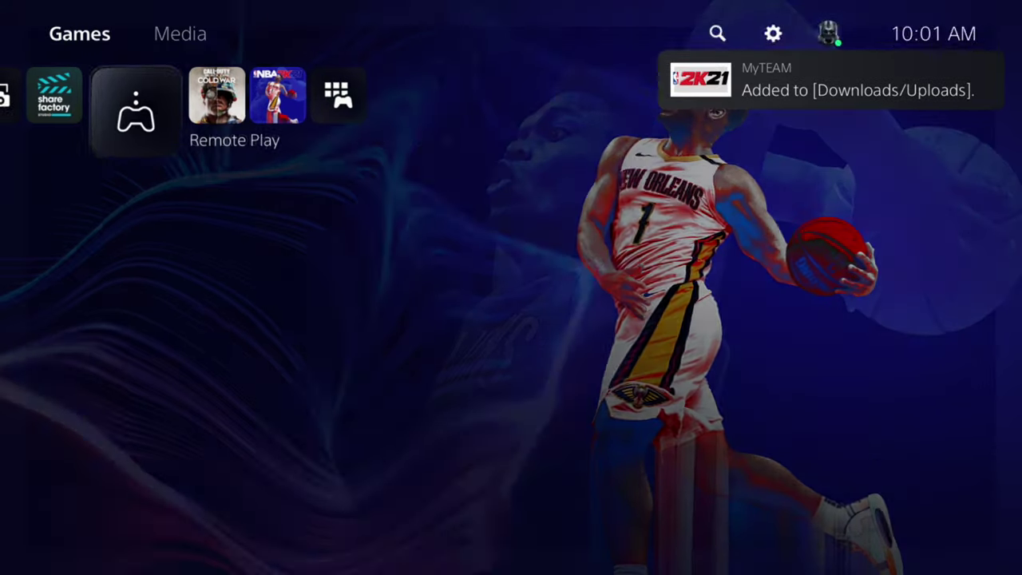
key(Up)
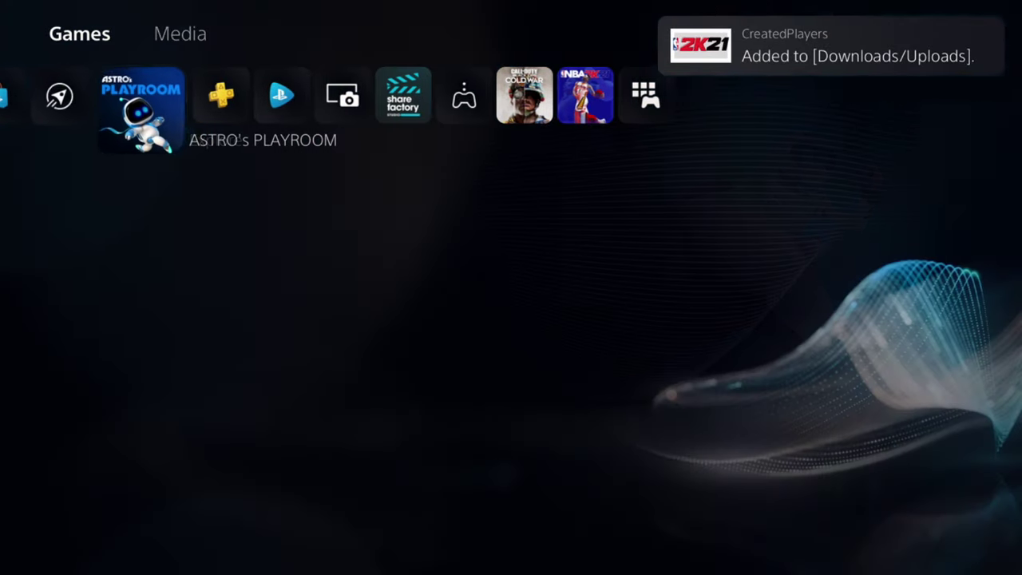
key(Down)
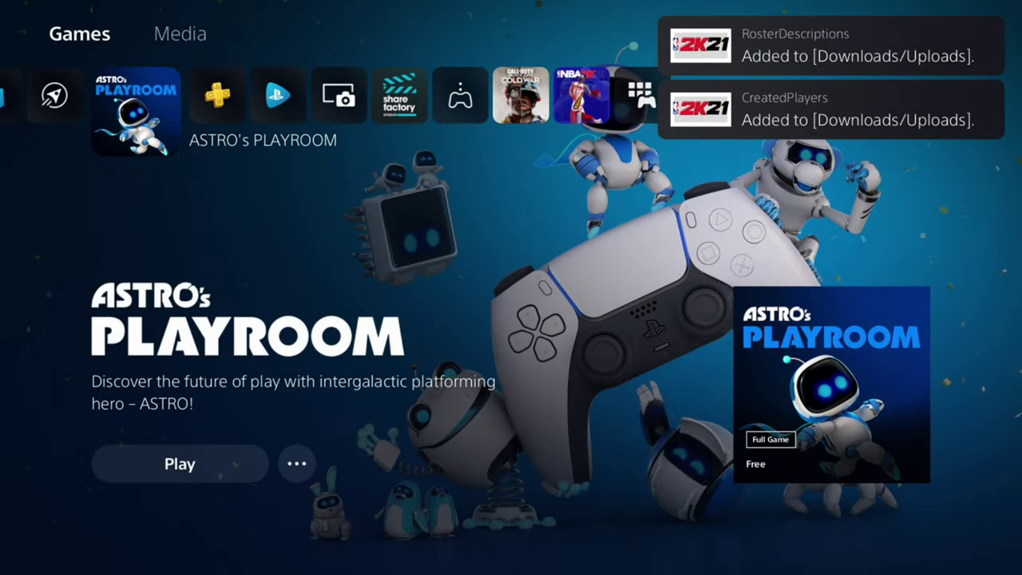
key(Down)
key(Up)
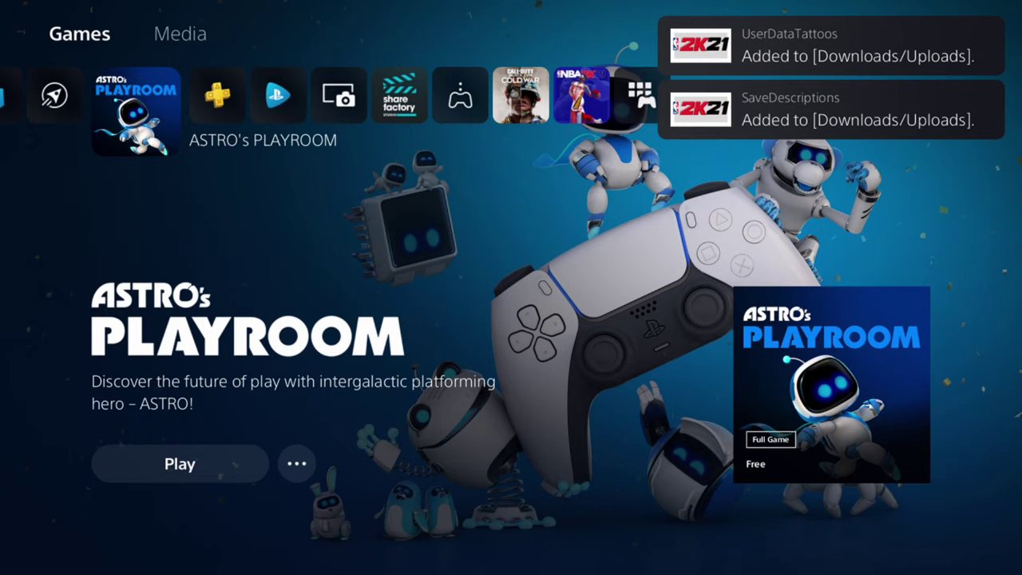
key(Right)
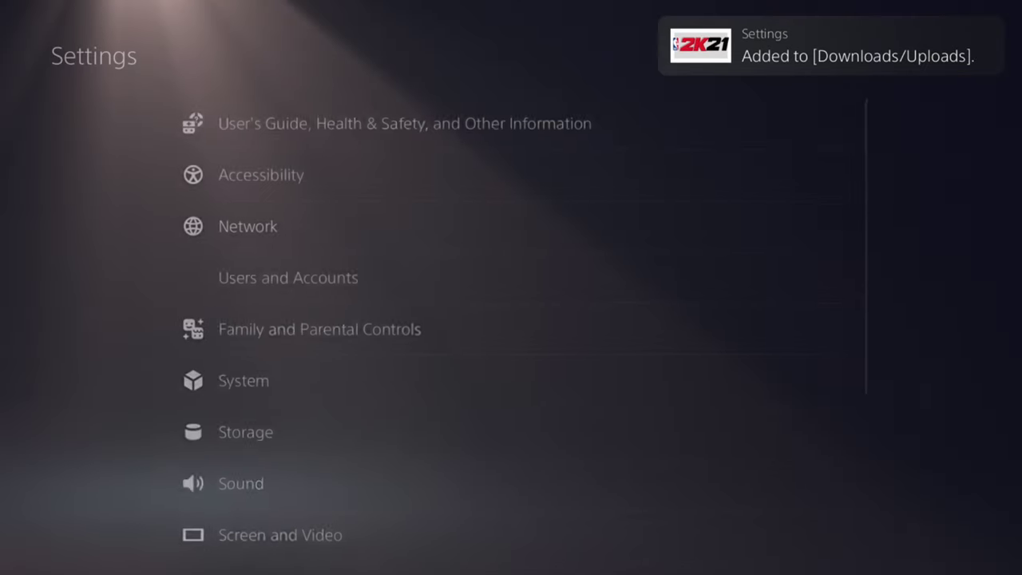
Step: Close Settings and Search, then open the profile menu and dismiss the Online Status tip
key(Escape)
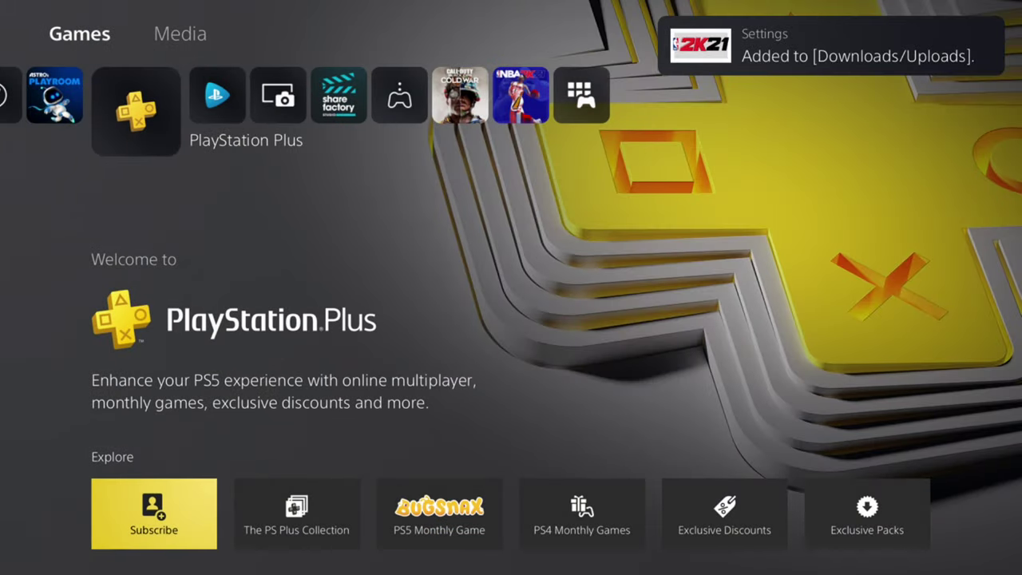
key(Return)
key(Escape)
key(Right)
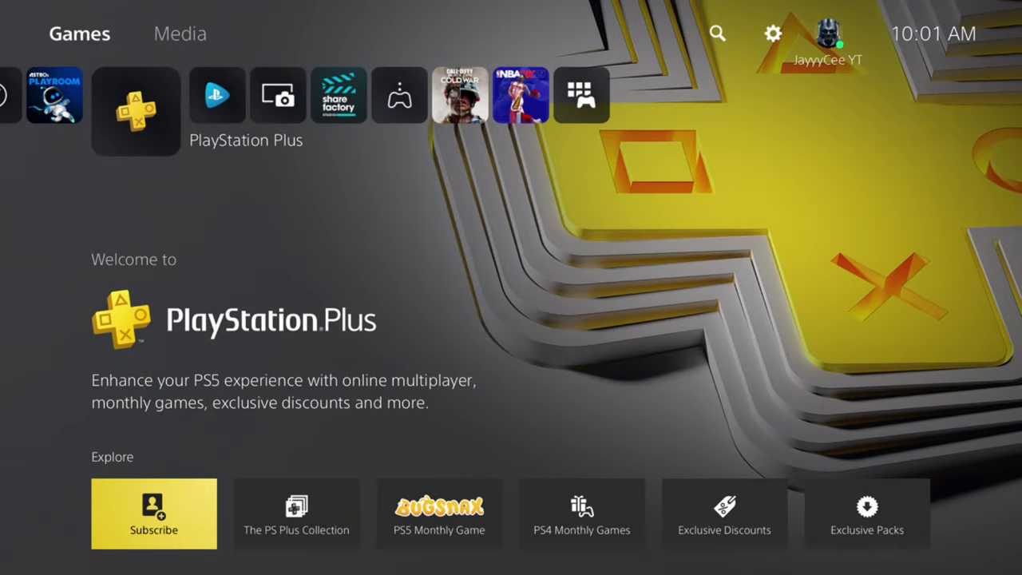
key(Return)
key(Return)
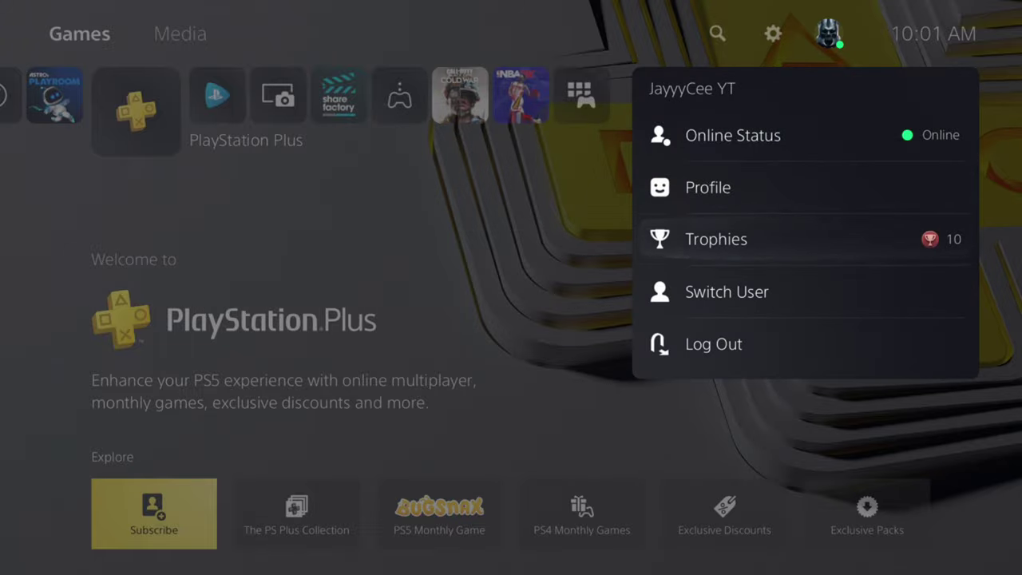
Step: Open Switch User listing both accounts and select the original user's avatar
key(Down)
key(Down)
key(Down)
key(Return)
key(Right)
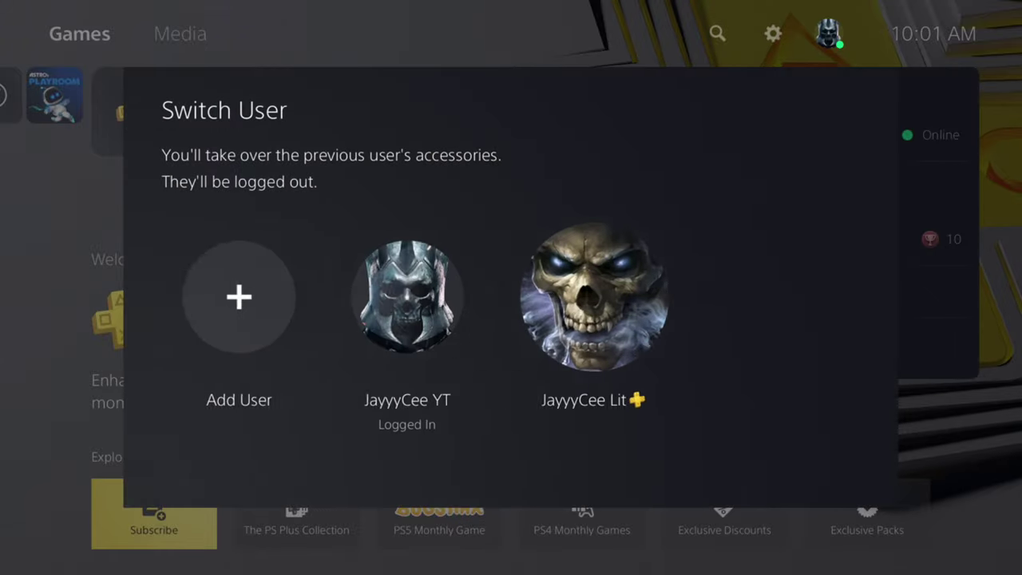
key(Left)
key(Right)
key(Left)
key(Right)
key(Left)
key(Right)
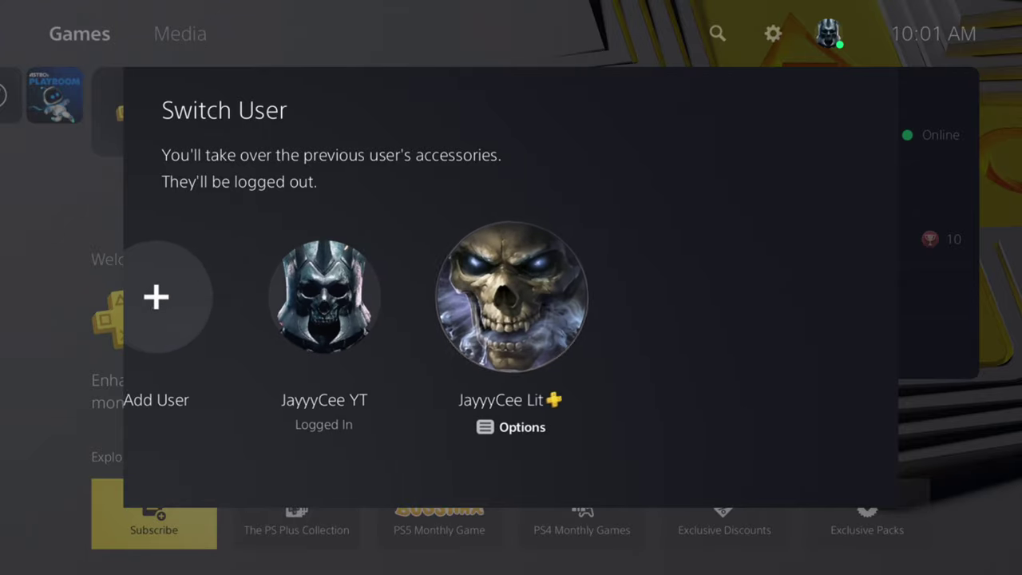
key(Return)
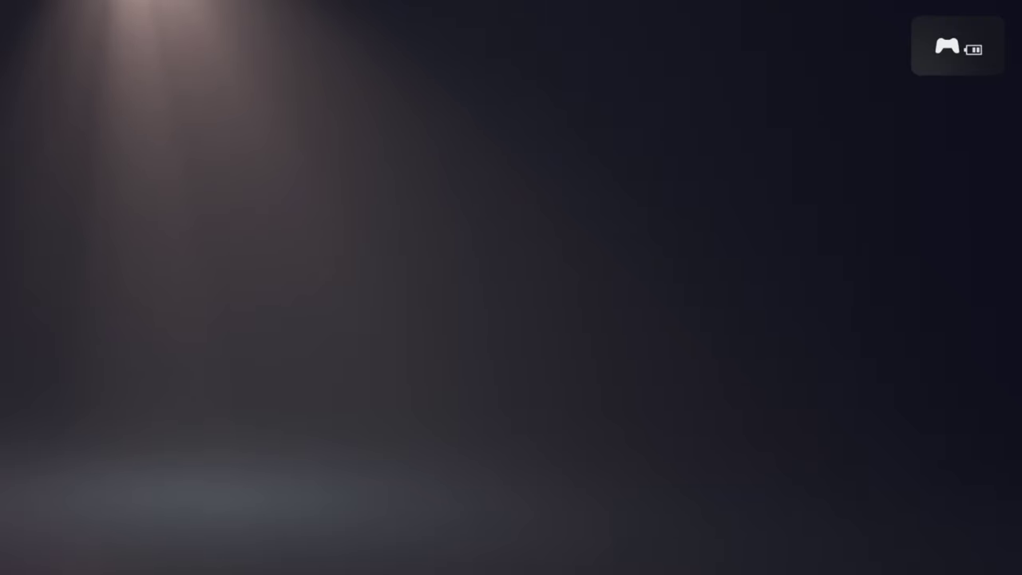
Step: Move along the original user's game row to bring up Madden NFL 21's game hub
key(Right)
key(Right)
key(Right)
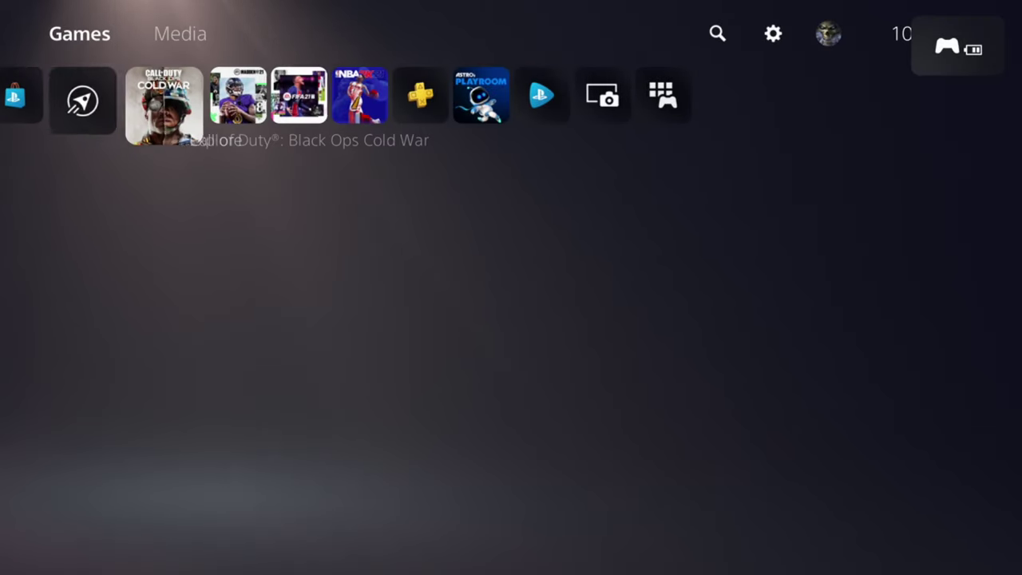
key(Left)
key(Left)
key(Right)
key(Right)
key(Left)
key(Left)
key(Right)
key(Down)
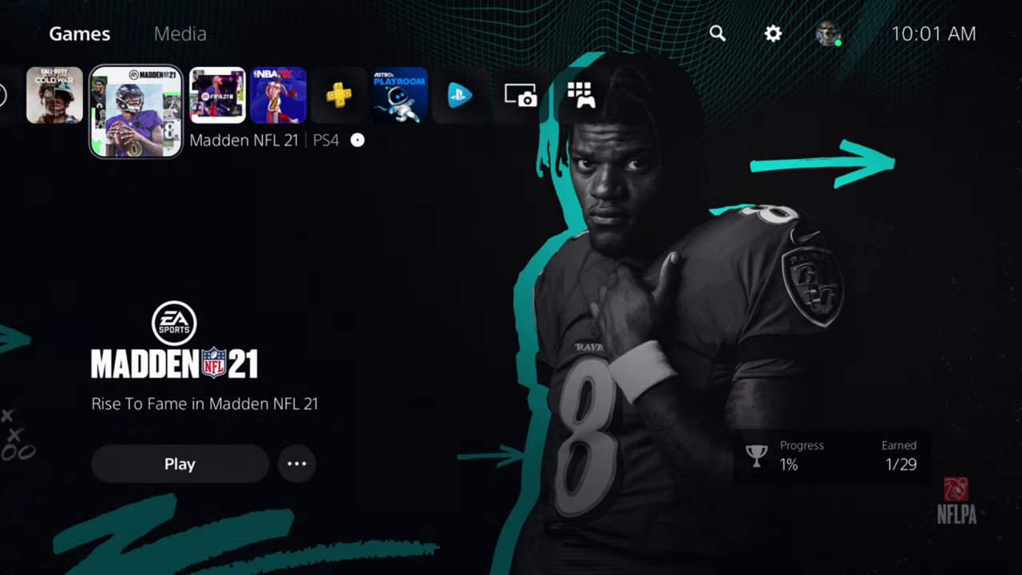